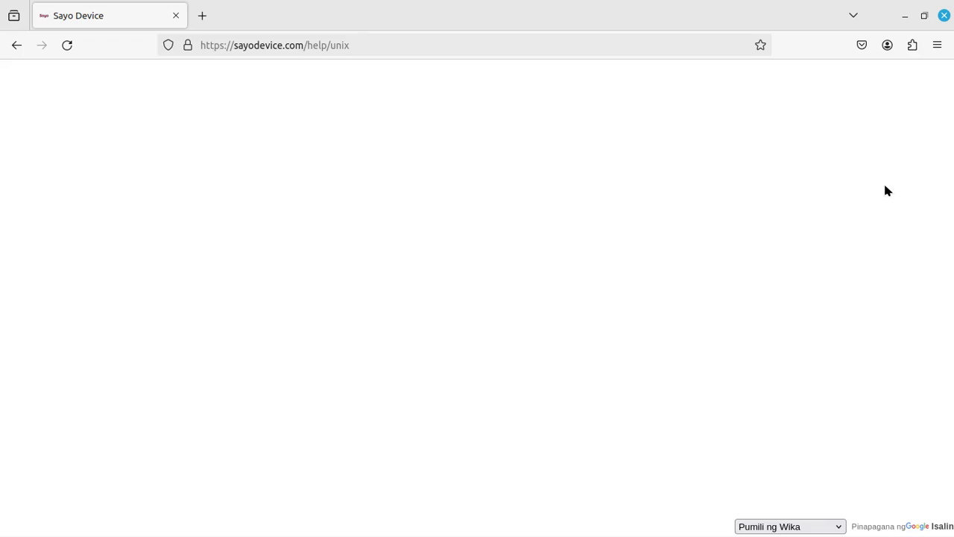
- Reload the Sayo Device page in Firefox and see its Web HID support notice
left_click(386, 44)
key("ctrl+c")
key("Return")
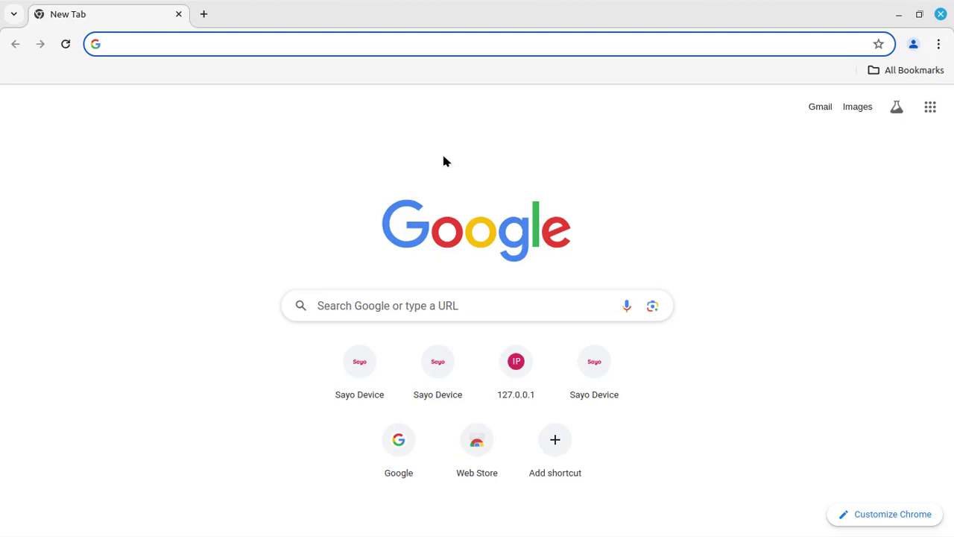
- Paste the sayodevice.com address into Chrome's address bar and load the page
right_click(138, 45)
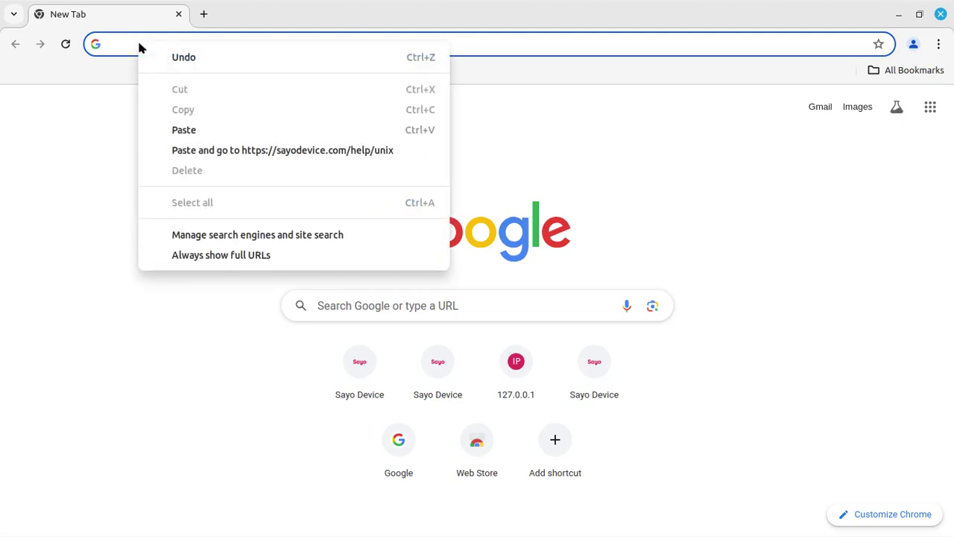
left_click(190, 131)
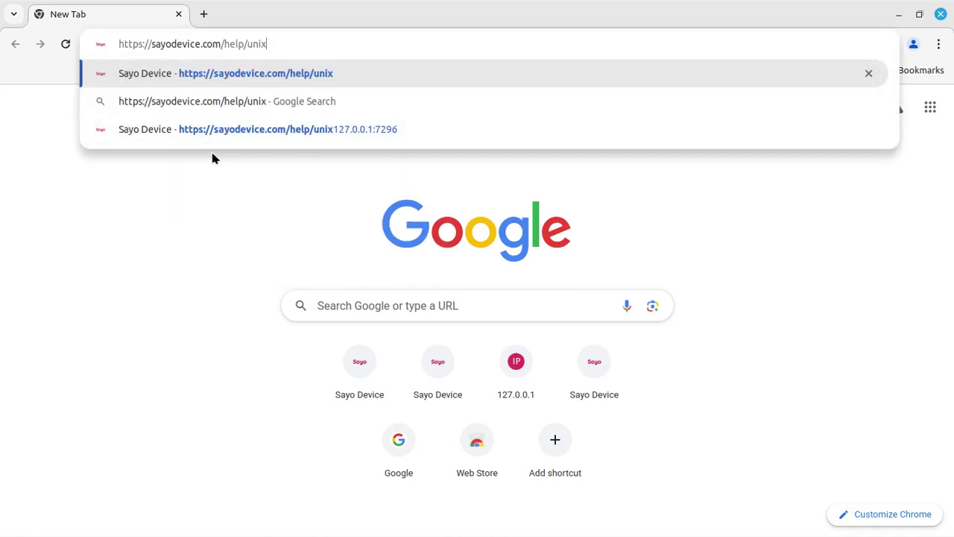
key("Return")
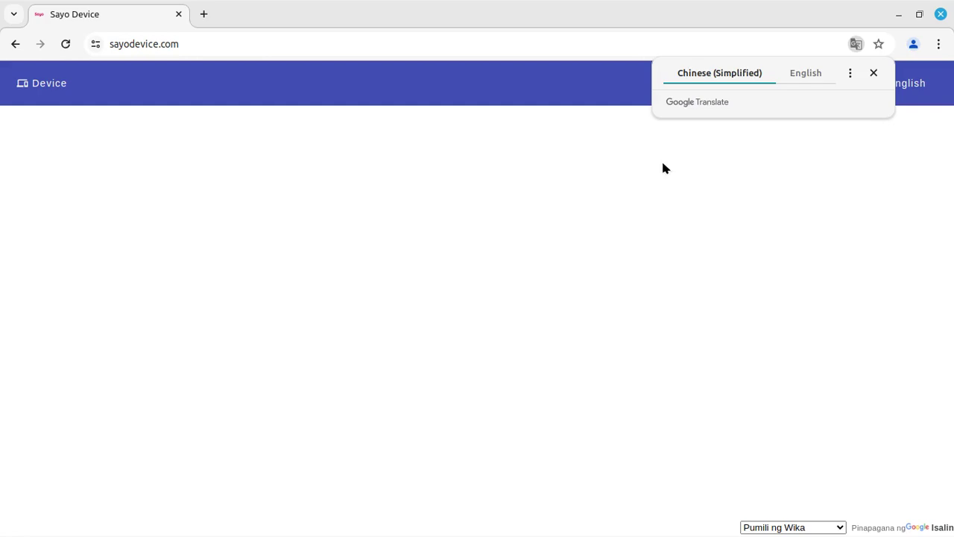
- Translate the page to English, dismiss the translation popup, and pick English as the interface language
left_click(805, 75)
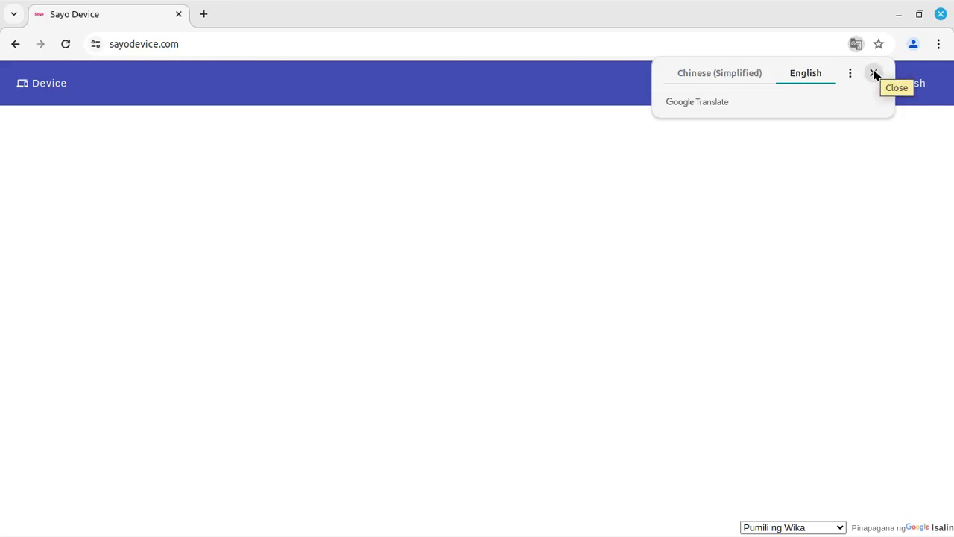
left_click(875, 73)
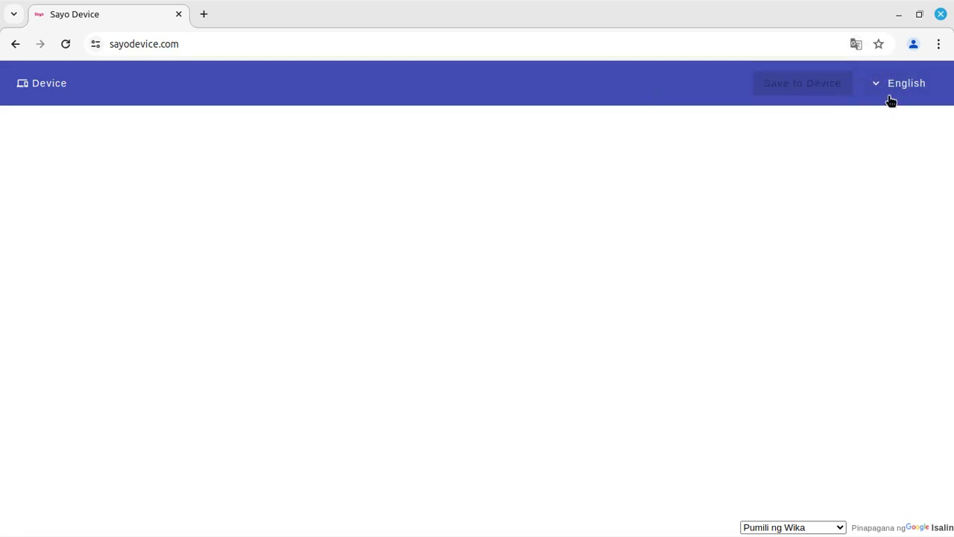
left_click(892, 82)
left_click(891, 81)
left_click(891, 81)
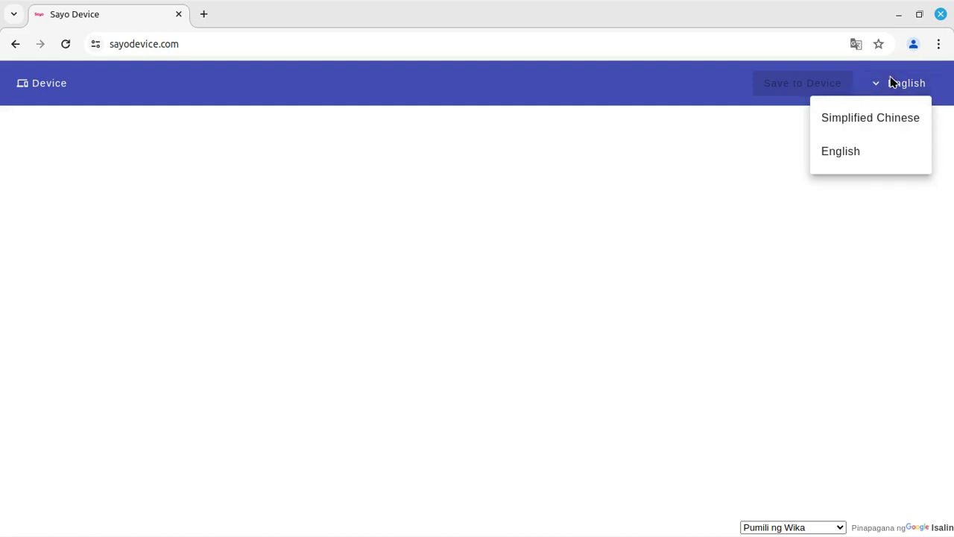
left_click(861, 156)
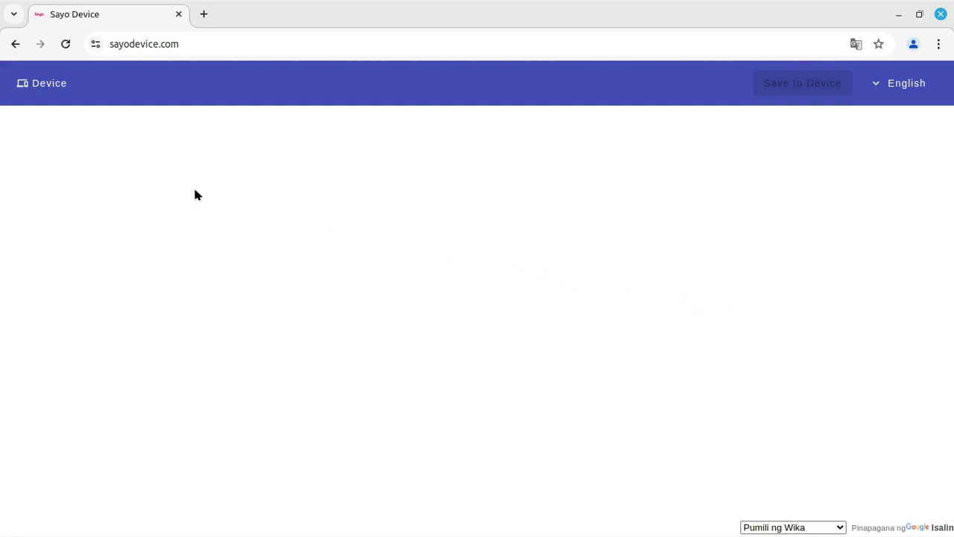
- From Device, open the English manual and download the V2 Windows/Linux/MacOS desktop app (setting_v2 (5).zip)
left_click(42, 83)
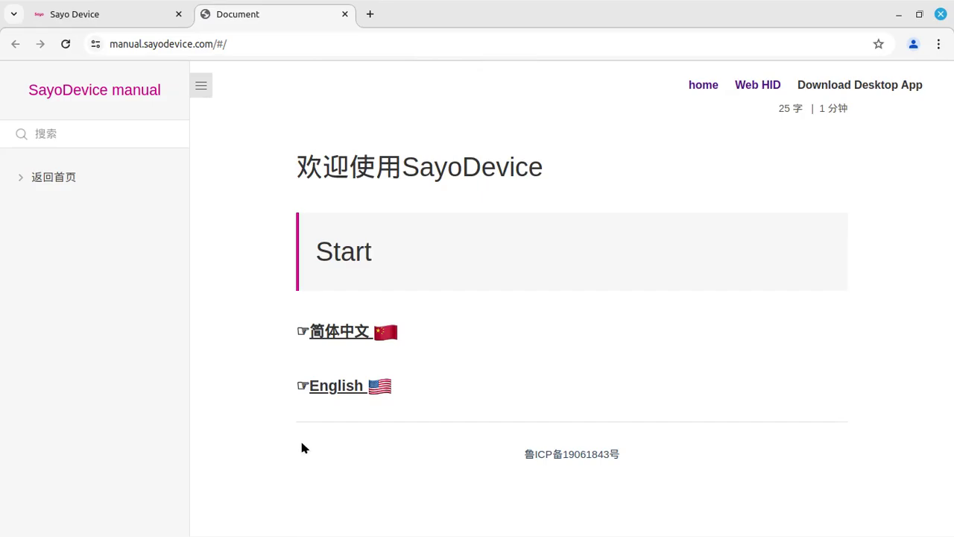
left_click(339, 386)
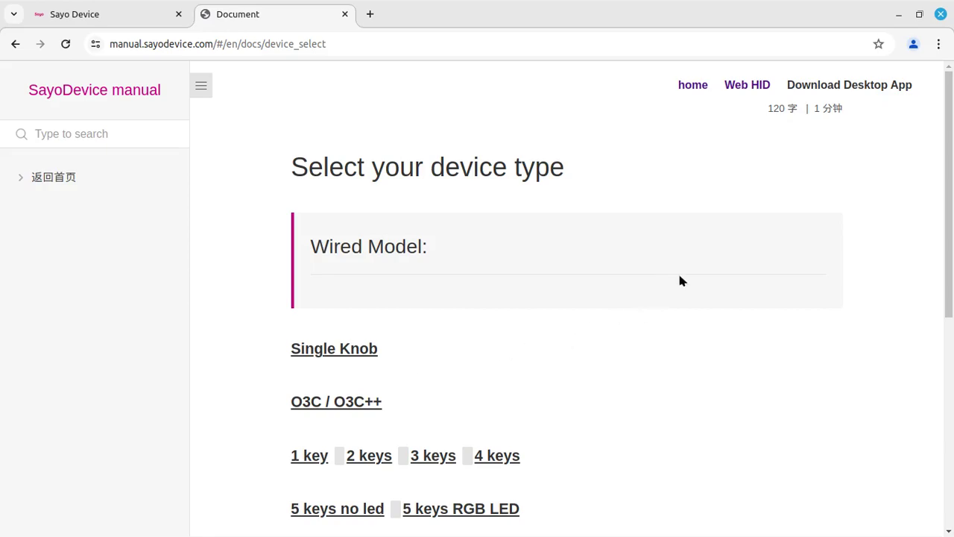
mouse_move(830, 86)
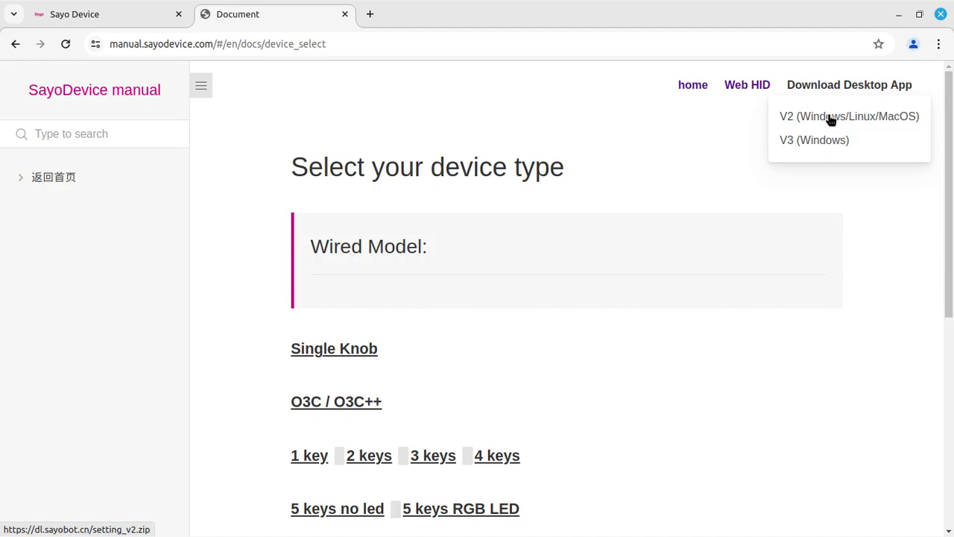
left_click(830, 119)
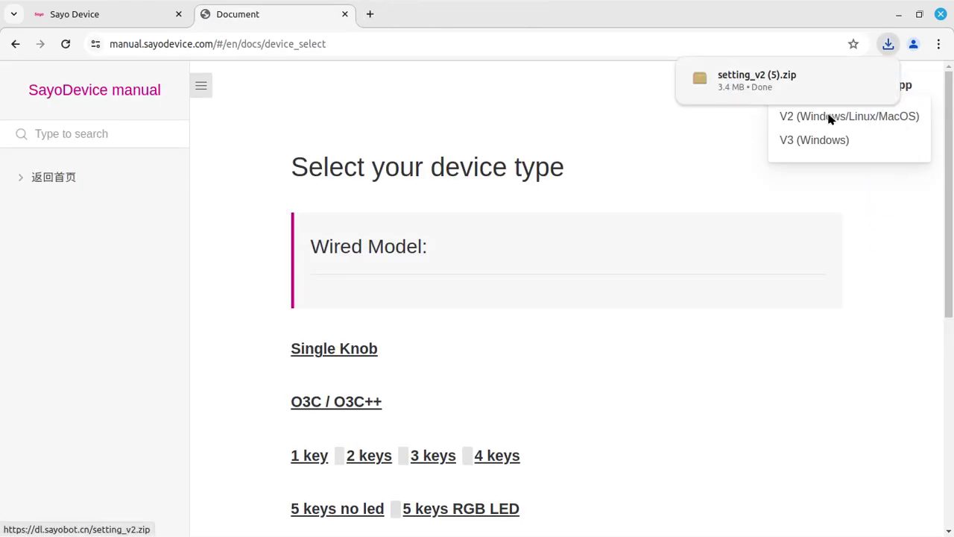
mouse_move(761, 83)
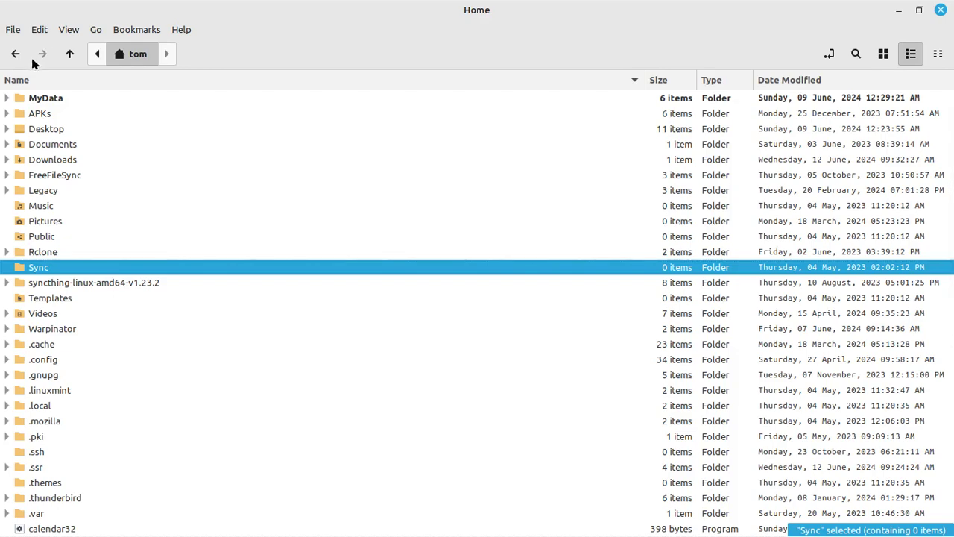
- Use File > Create New Folder in Home and name the new folder SAYO
left_click(10, 30)
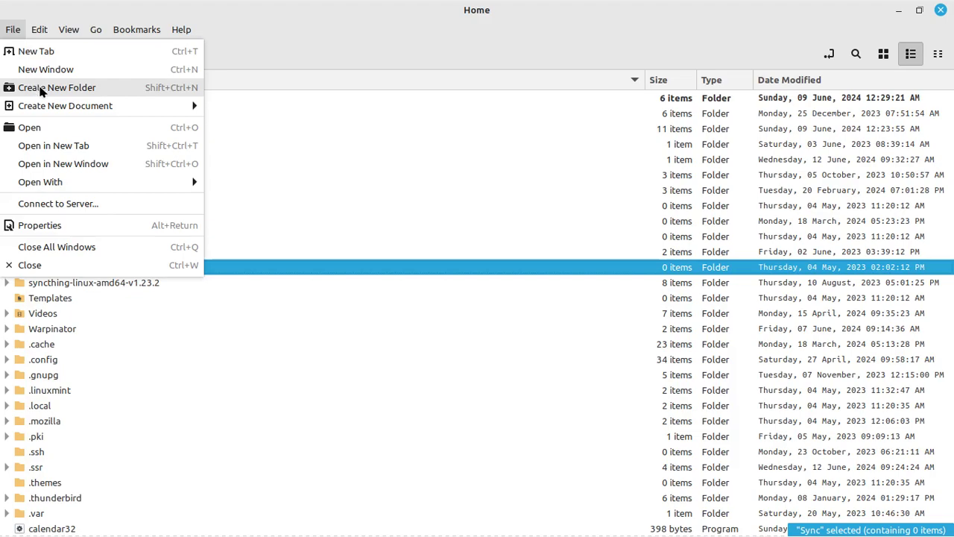
left_click(40, 88)
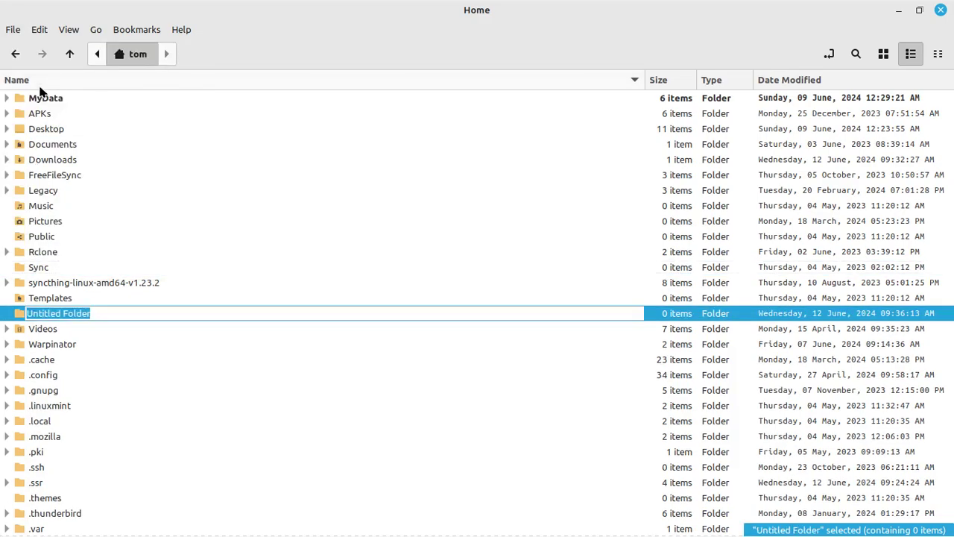
type("SA")
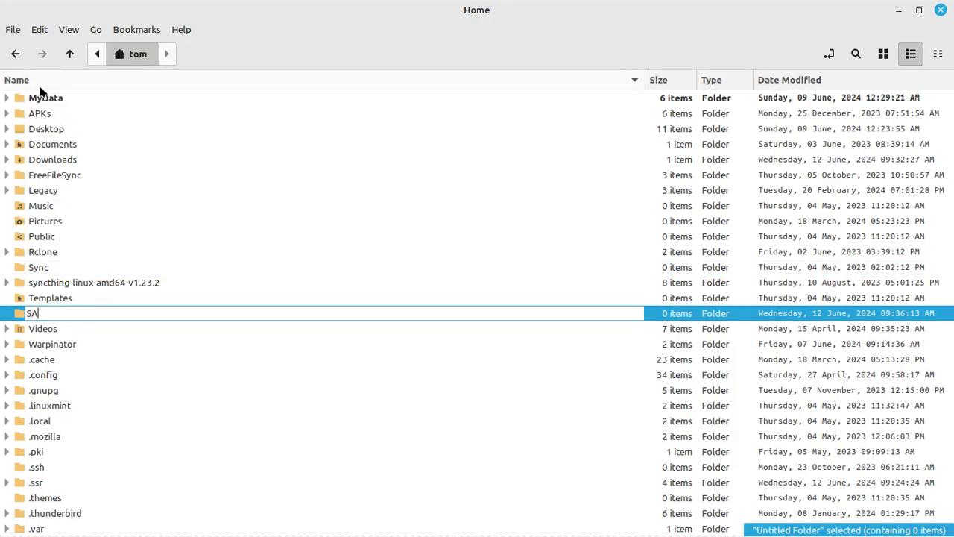
type("YO")
key("Return")
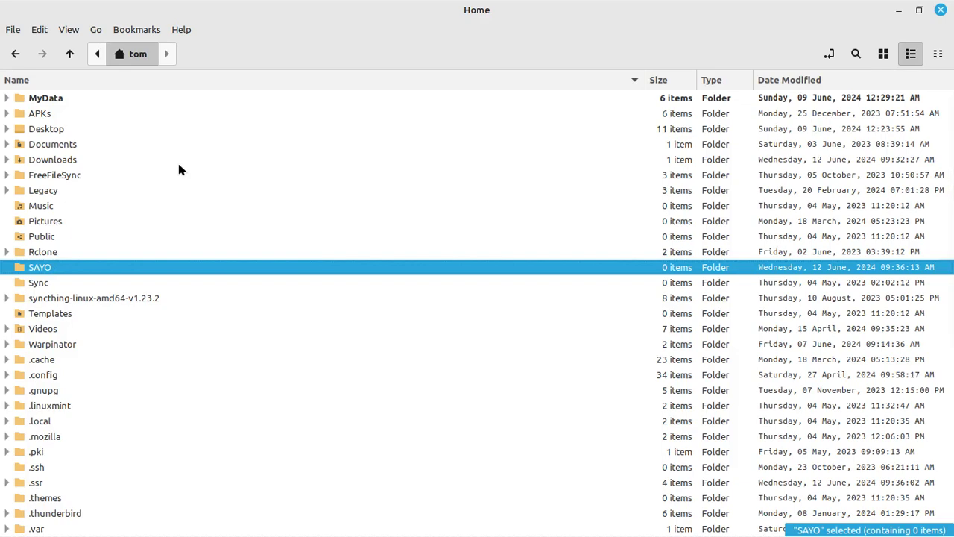
- Open Downloads and copy the setting_v2.zip archive
left_click(46, 164)
double_click(46, 164)
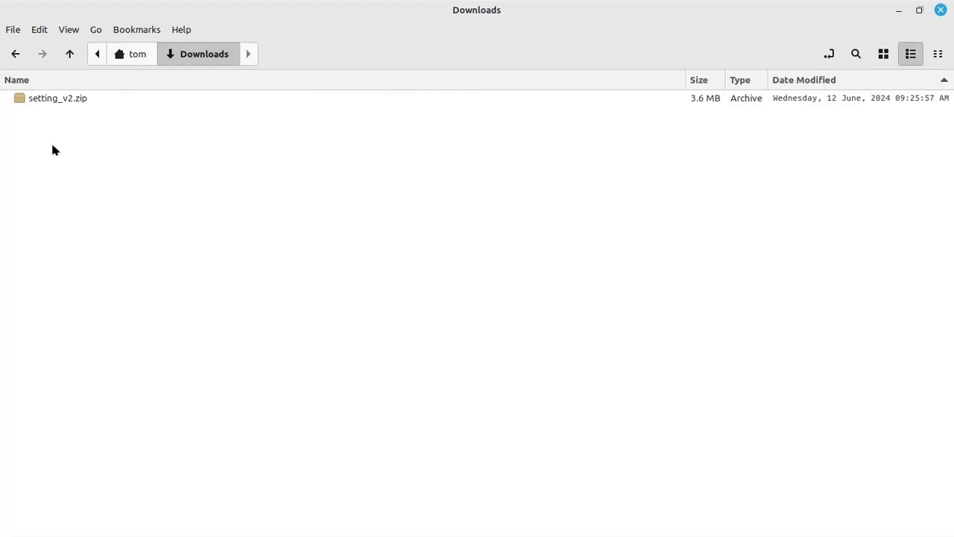
left_click(66, 105)
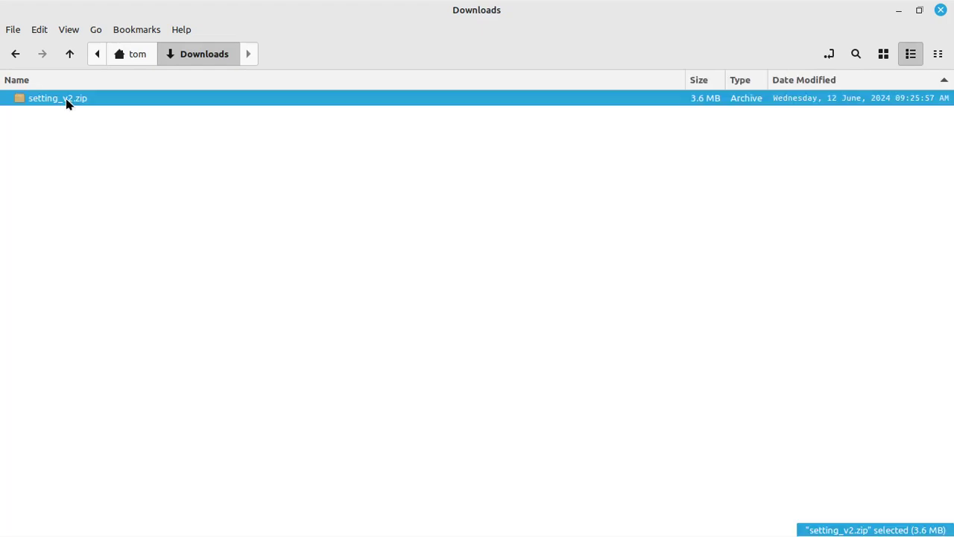
right_click(66, 105)
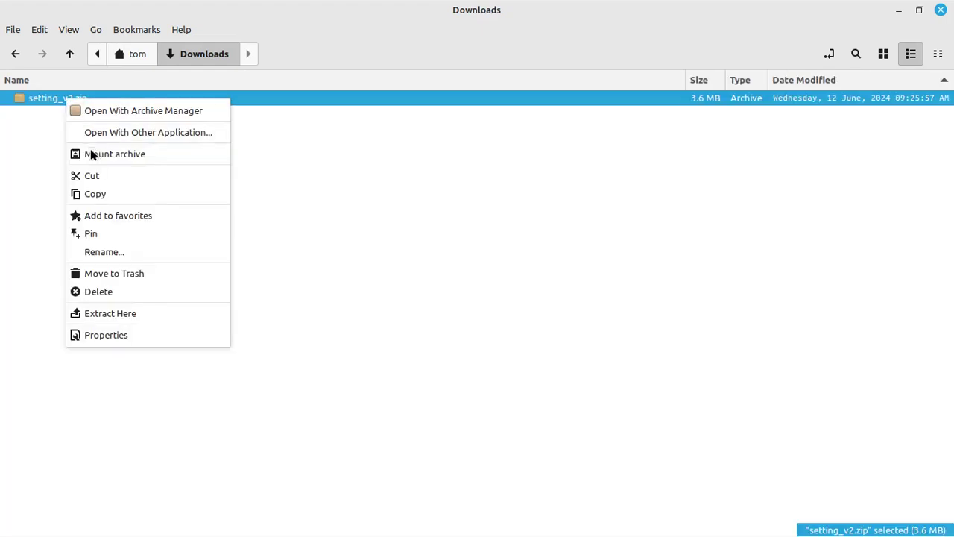
left_click(100, 194)
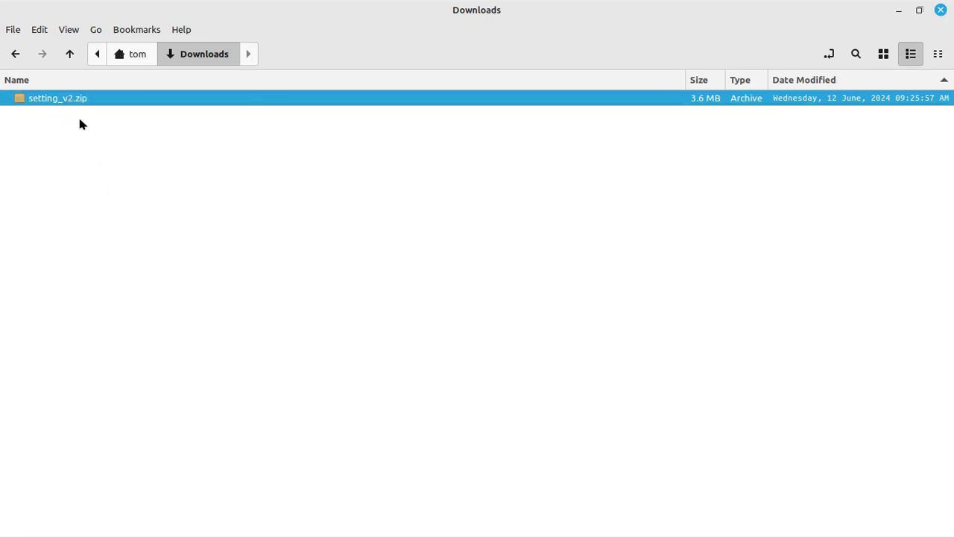
- Go back, open the SAYO folder, and paste setting_v2.zip there via Edit > Paste
left_click(135, 63)
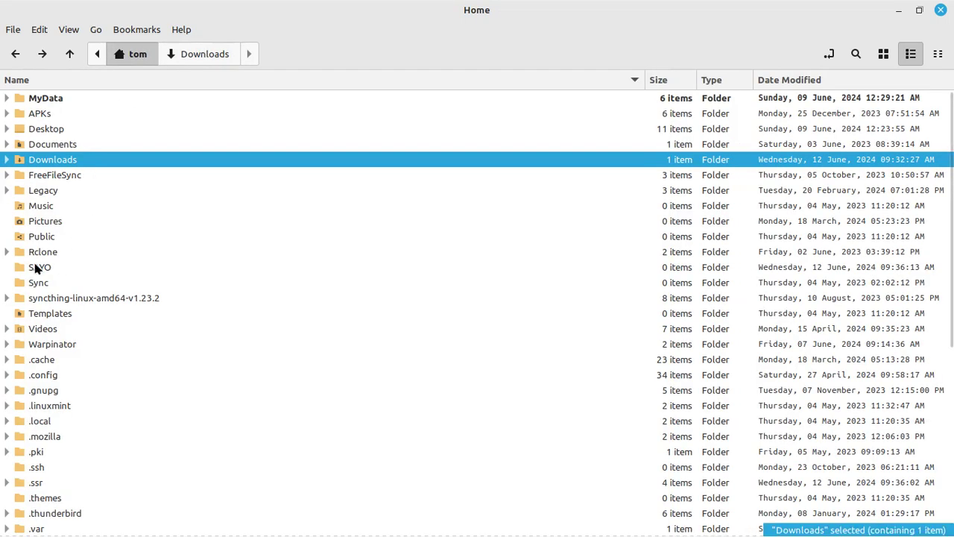
double_click(35, 268)
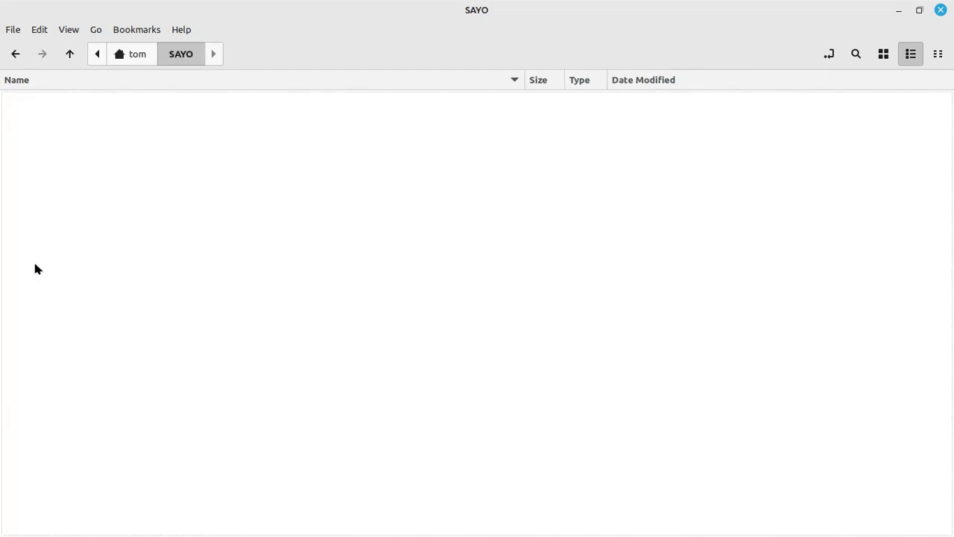
left_click(39, 30)
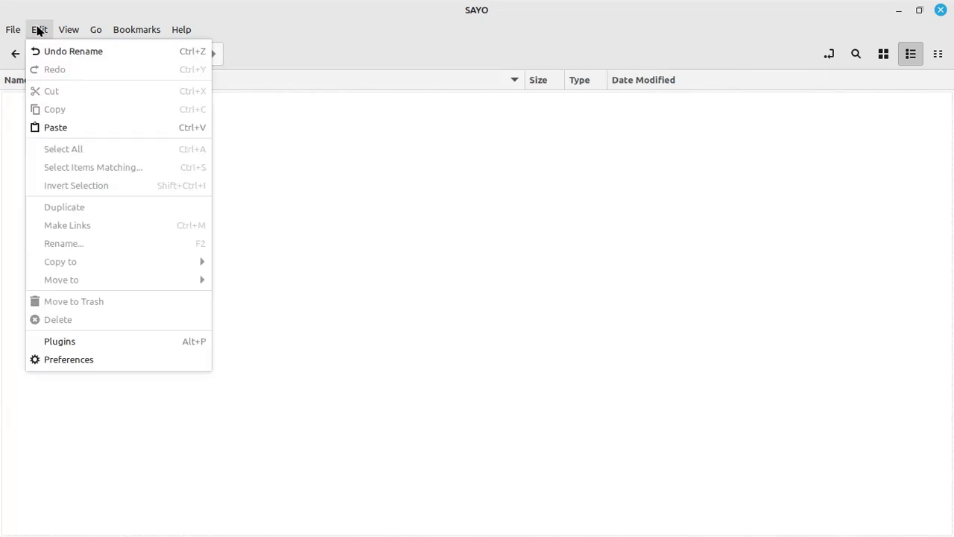
left_click(62, 128)
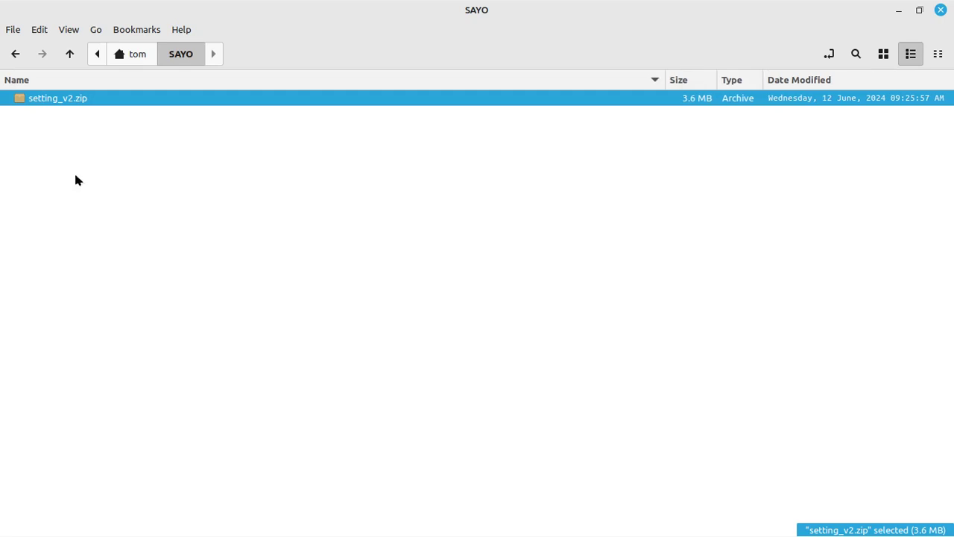
- Extract all files of setting_v2.zip into SAYO, dismiss the success message, and close Archive Manager
double_click(87, 99)
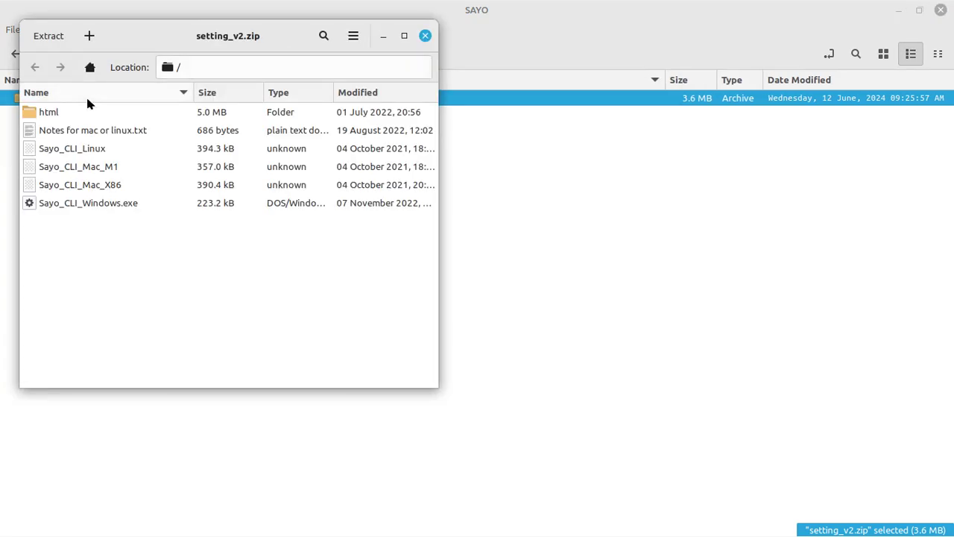
left_click(54, 36)
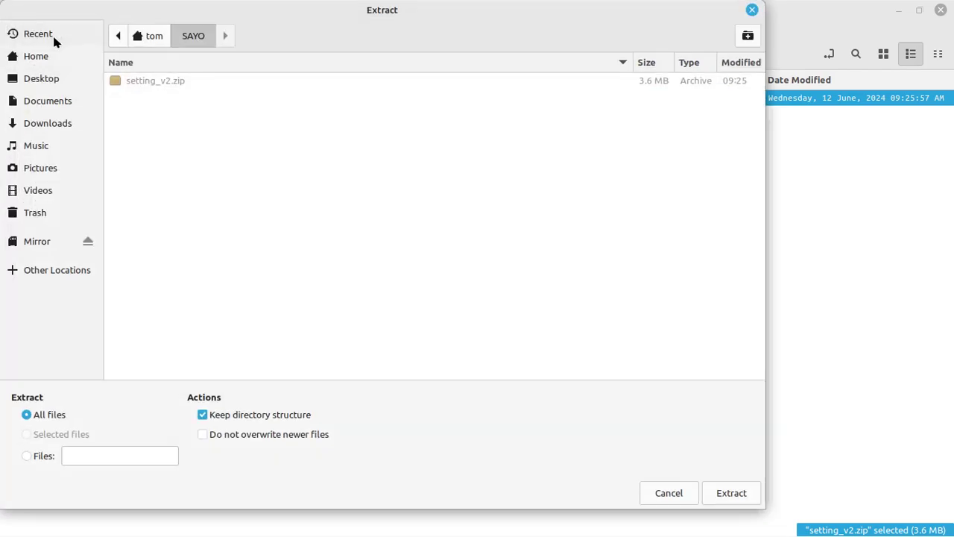
left_click(734, 499)
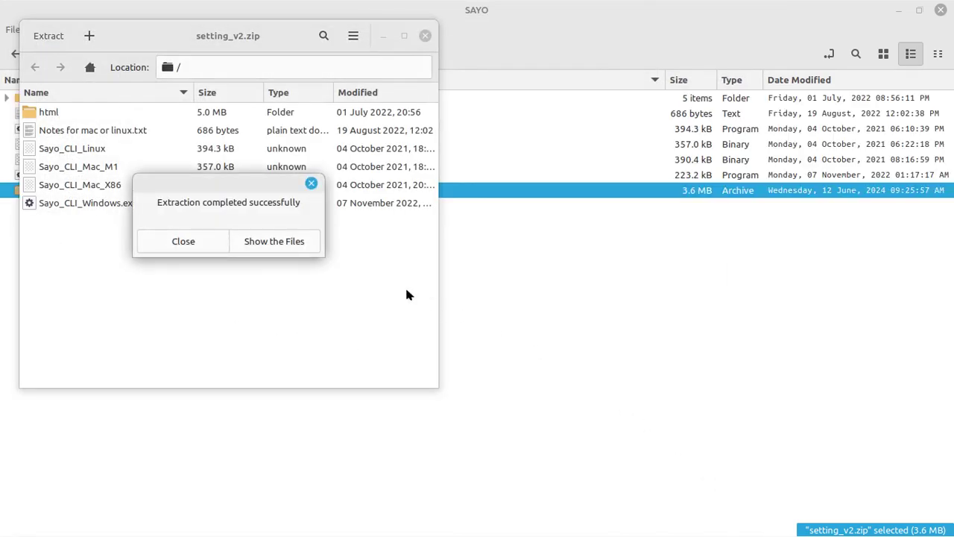
left_click(205, 240)
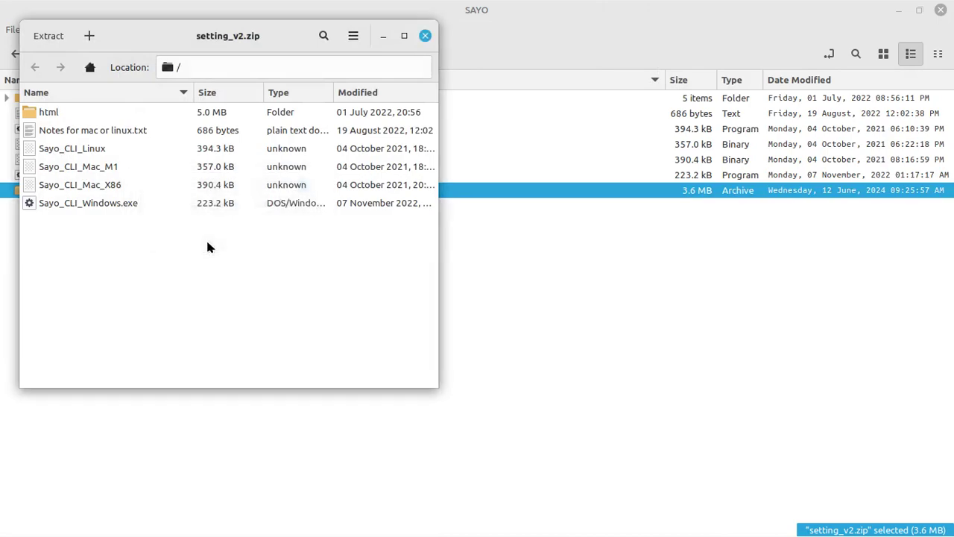
left_click(424, 36)
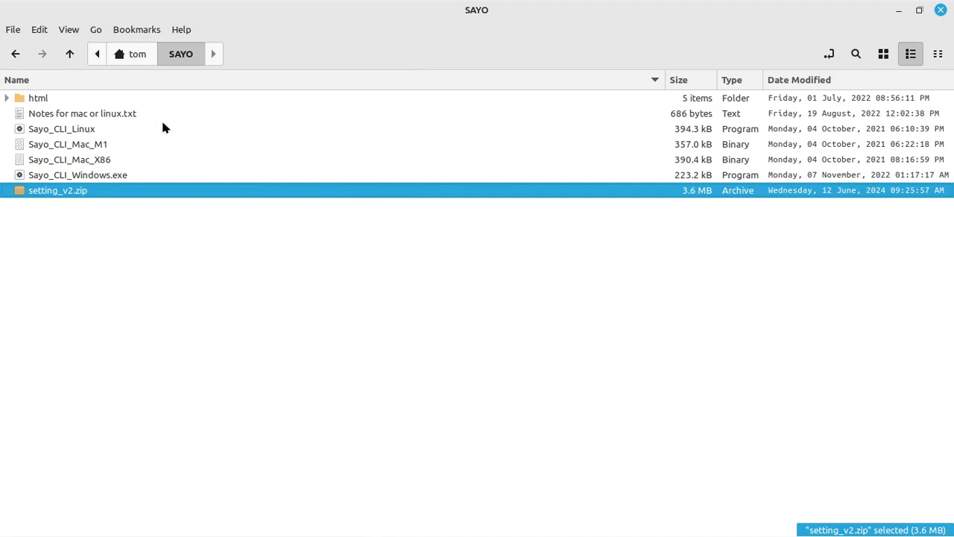
left_click(66, 100)
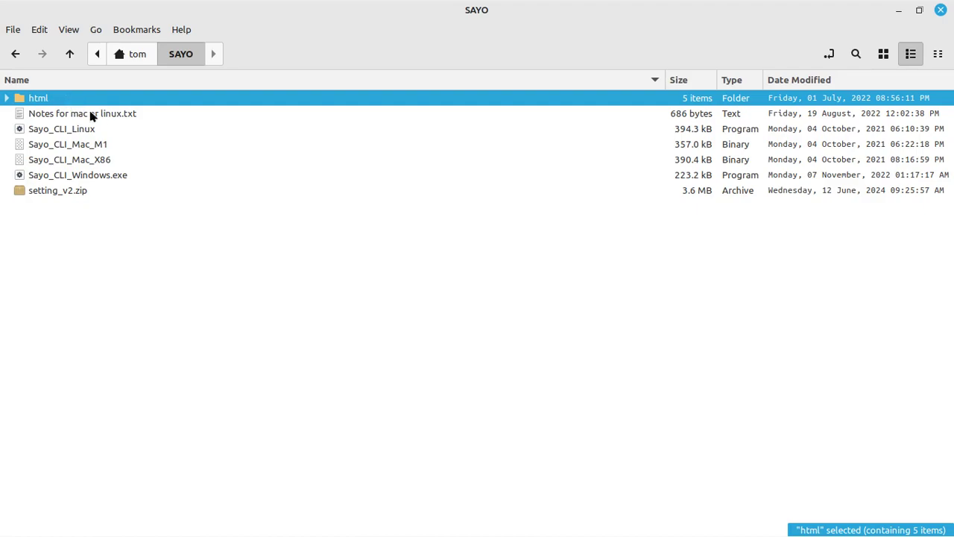
left_click(105, 115)
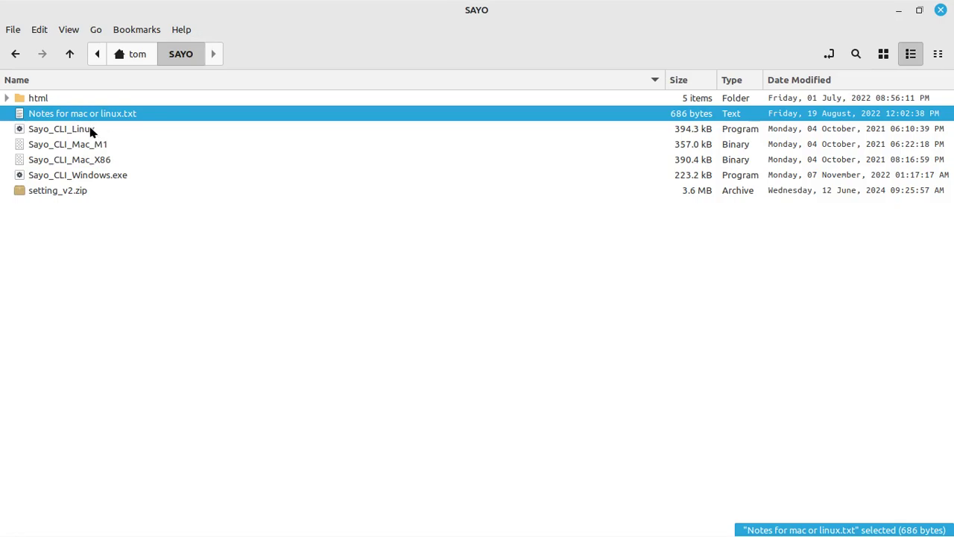
left_click(93, 131)
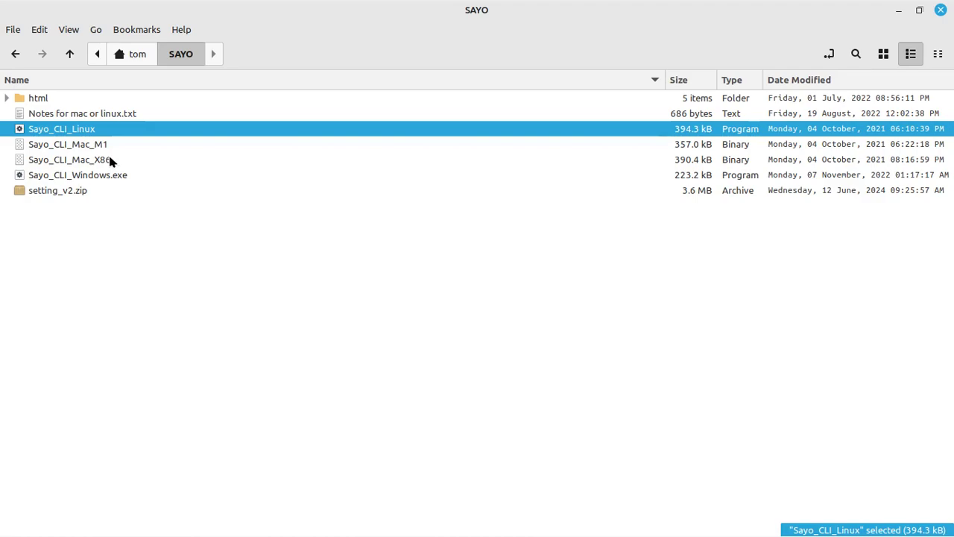
- Open a terminal, run cd SAYO and ls -l, and highlight Sayo_CLI_Linux's -rw-rw-r-- permissions
key("ctrl+alt+t")
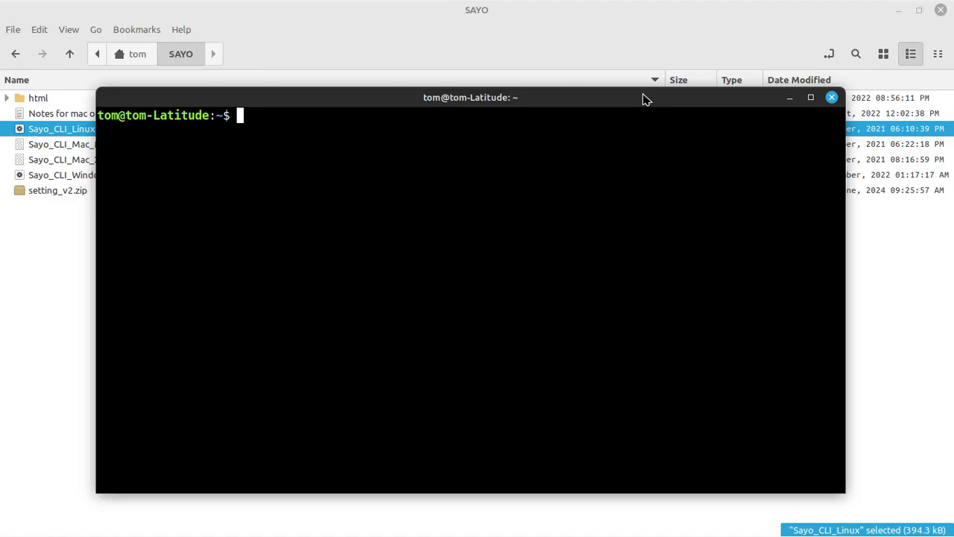
type("cd SAYO")
key("Return")
type("ls -l")
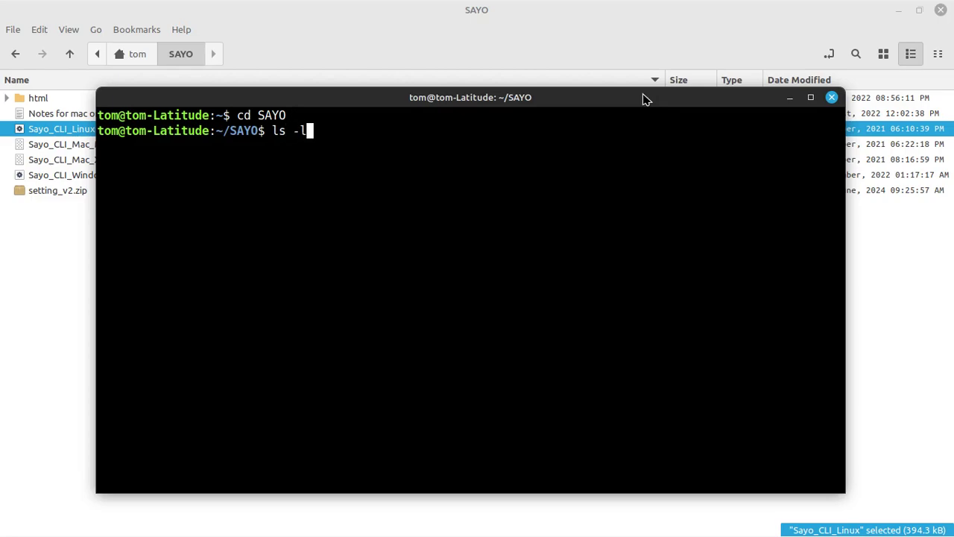
key("Return")
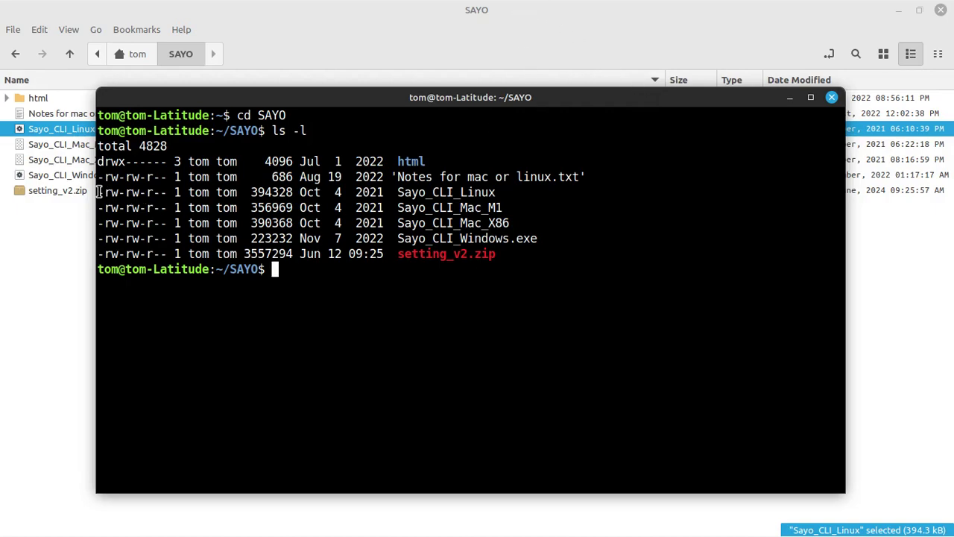
left_click_drag(97, 193, 498, 196)
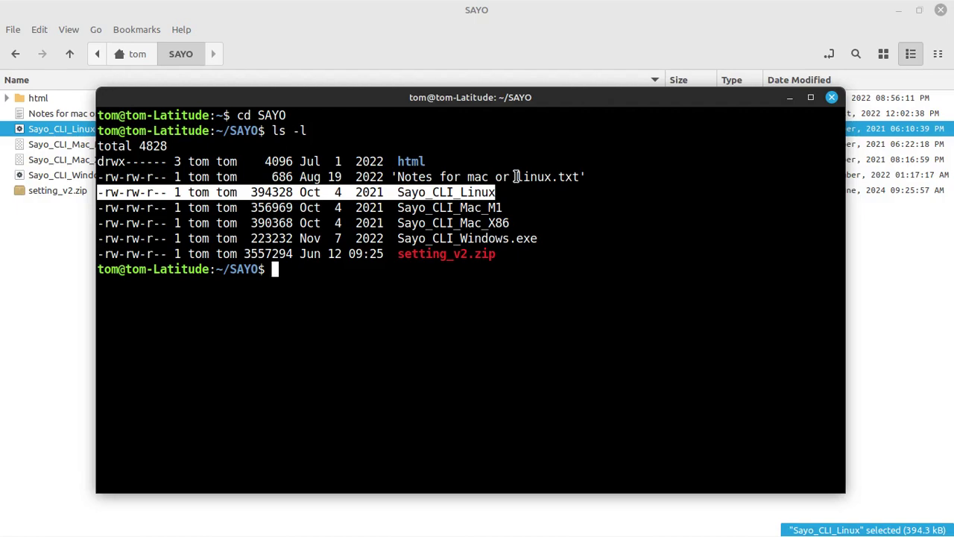
- Run chmod +x Sayo_CLI_Linux and confirm with ls -l it now shows -rwxrwxr-x
type("chmo")
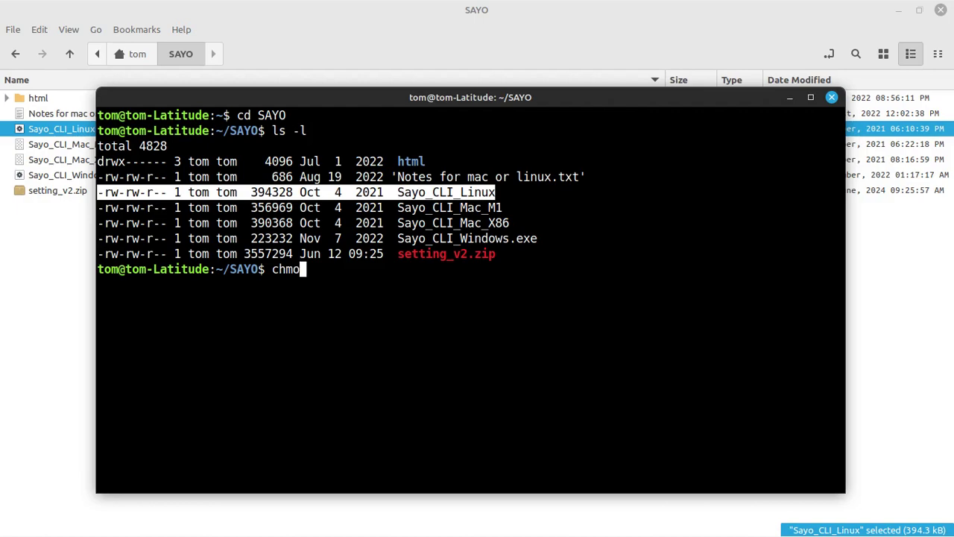
type("d +x Sayo")
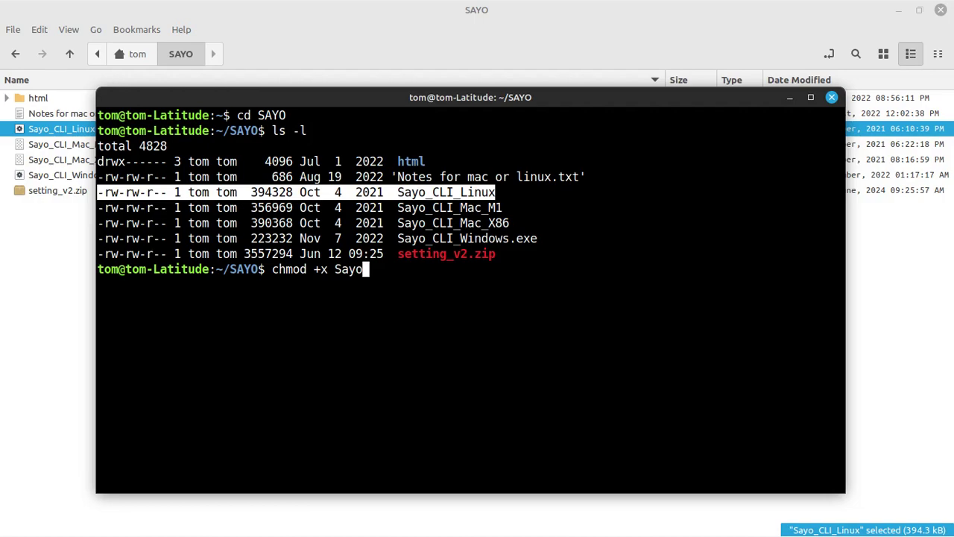
type("_CLI_Lin")
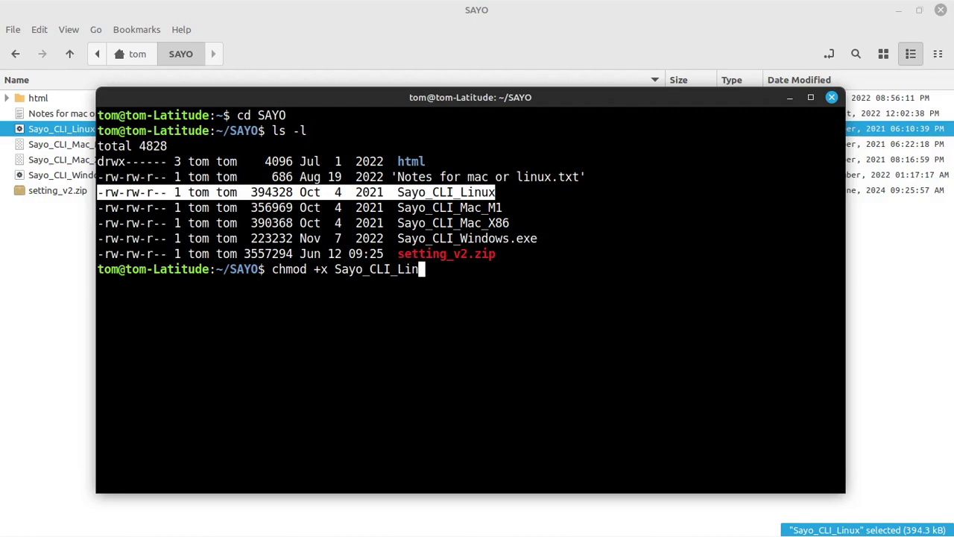
type("ux")
key("Return")
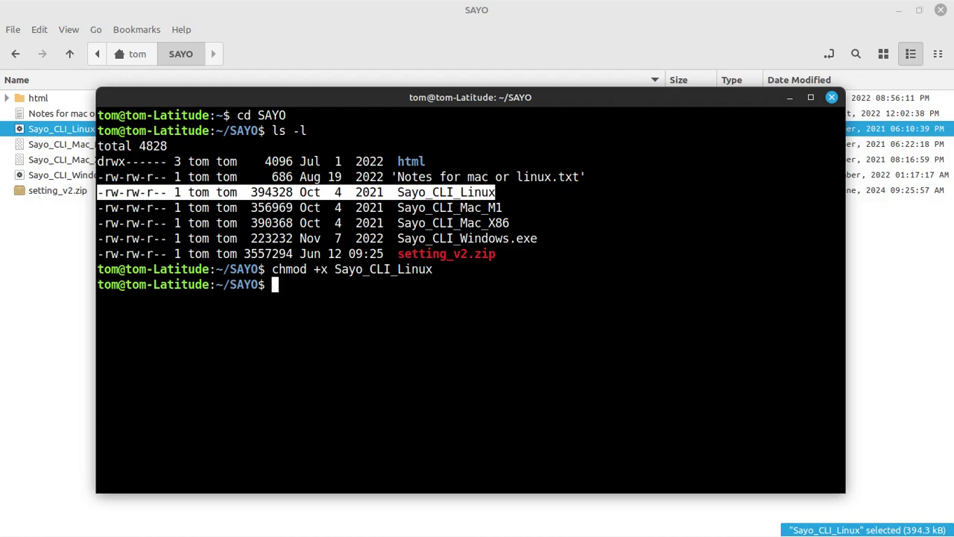
type("ls -l")
key("Return")
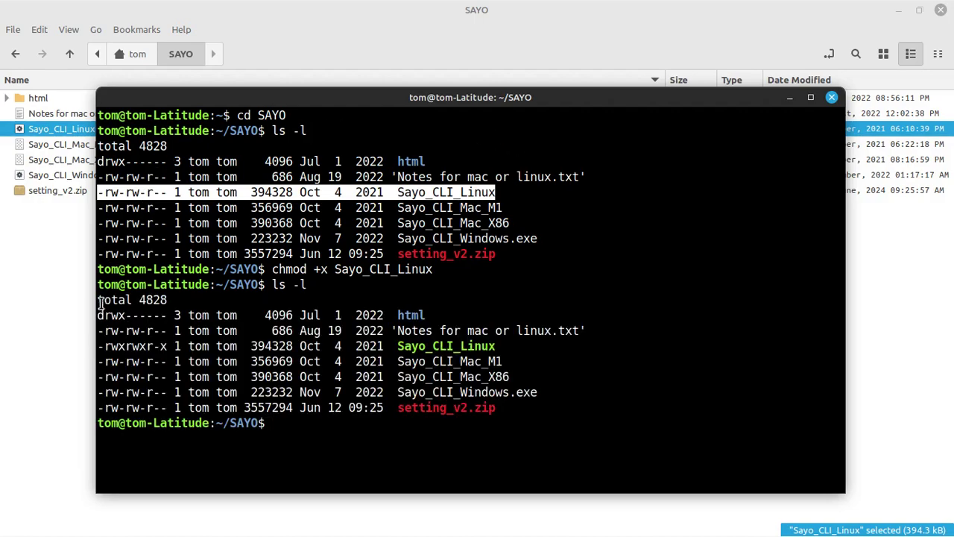
left_click_drag(97, 345, 498, 347)
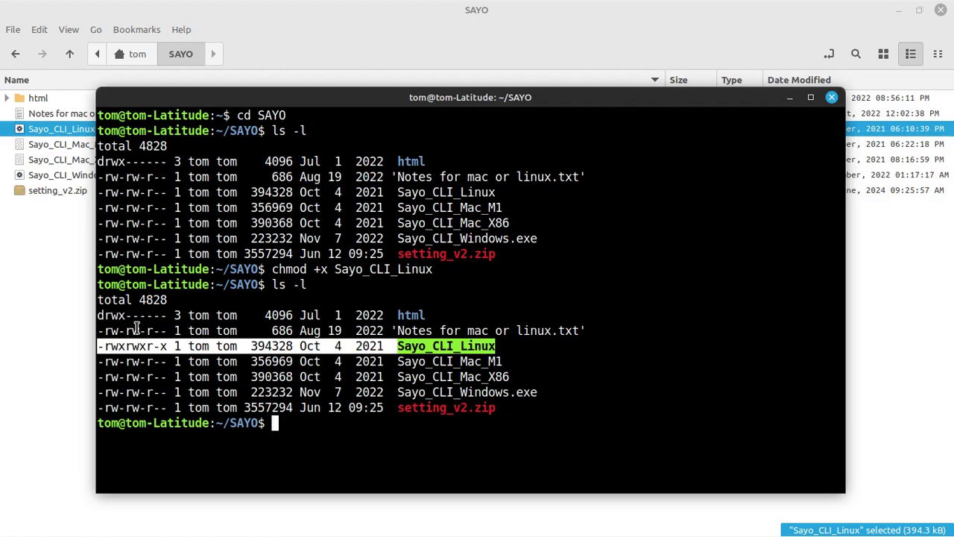
left_click(516, 344)
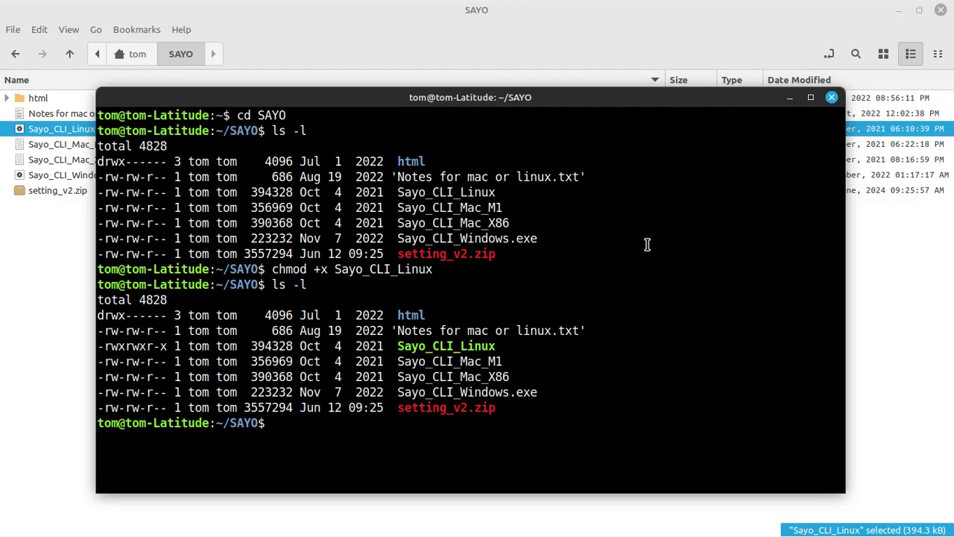
- Run sudo ./Sayo_CLI_Linux, which fails on the missing libhidapi-hidraw.so.0 library
type("sudo")
type("./Sayo")
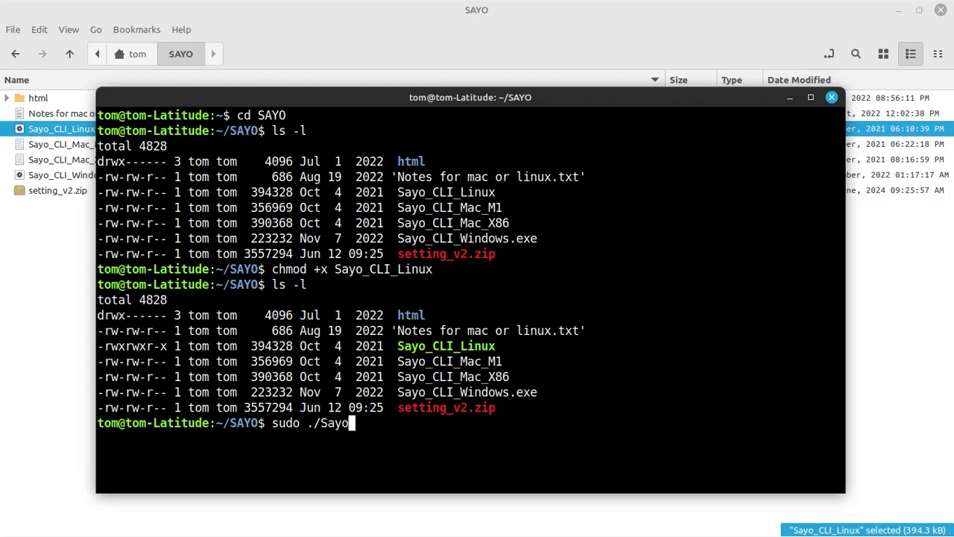
type("_CLI_Linux")
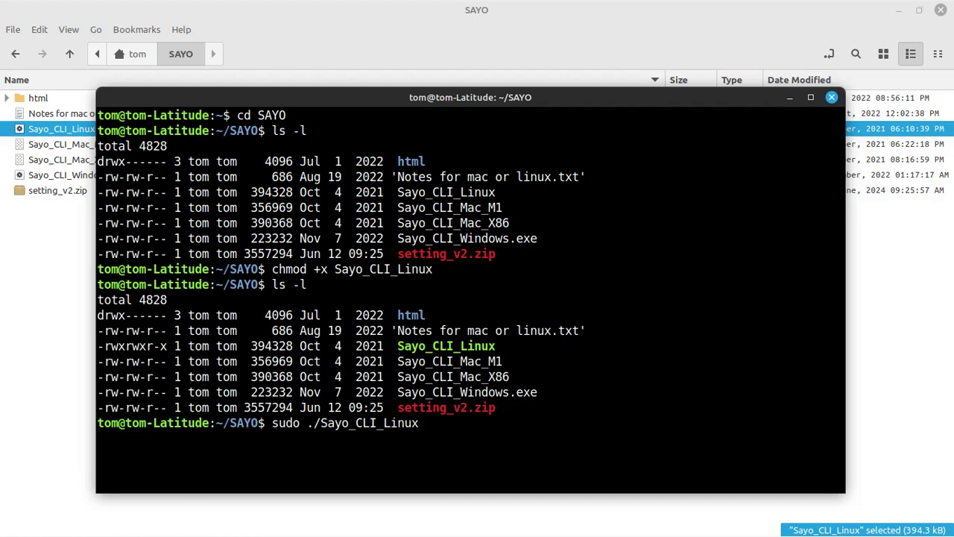
key("Return")
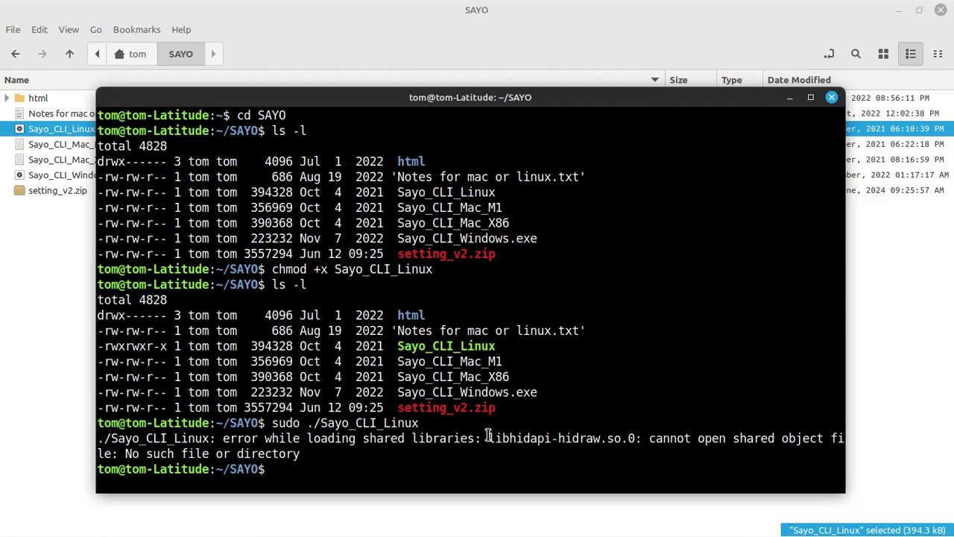
- Run sudo apt install libhidapi-hidraw0, fixing the typed package name, to install version 0.11.2-1
left_click_drag(488, 438, 636, 439)
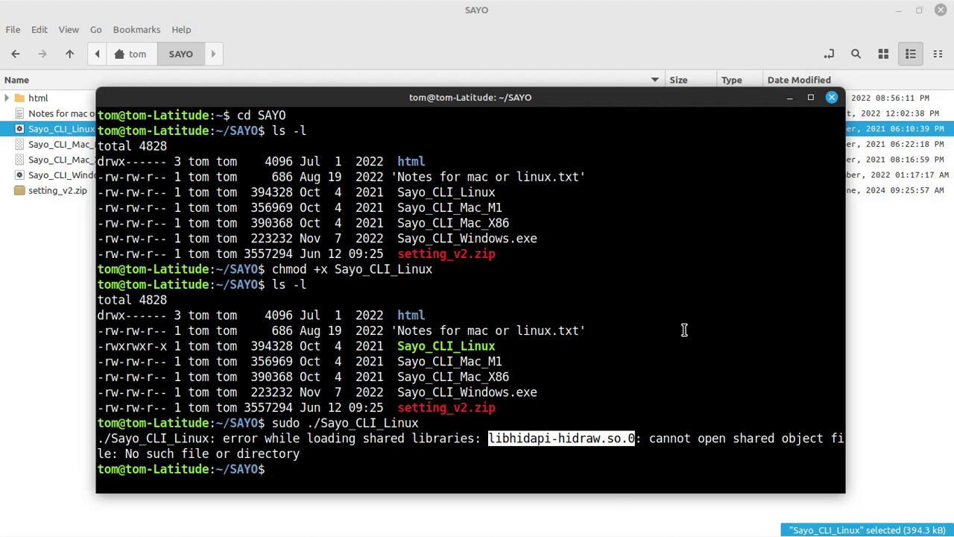
left_click(281, 469)
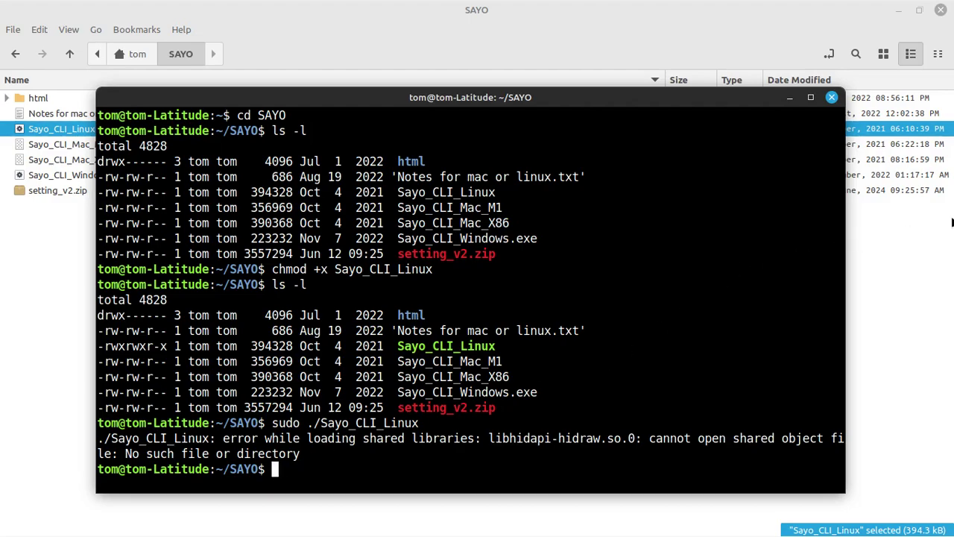
type("sudo apt install libhidapi-hidraw.0")
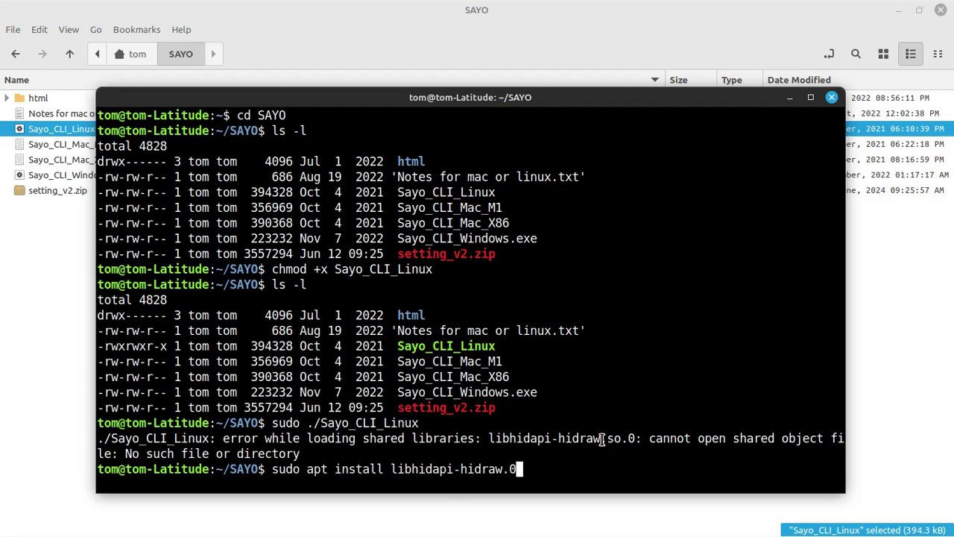
left_click_drag(602, 438, 629, 440)
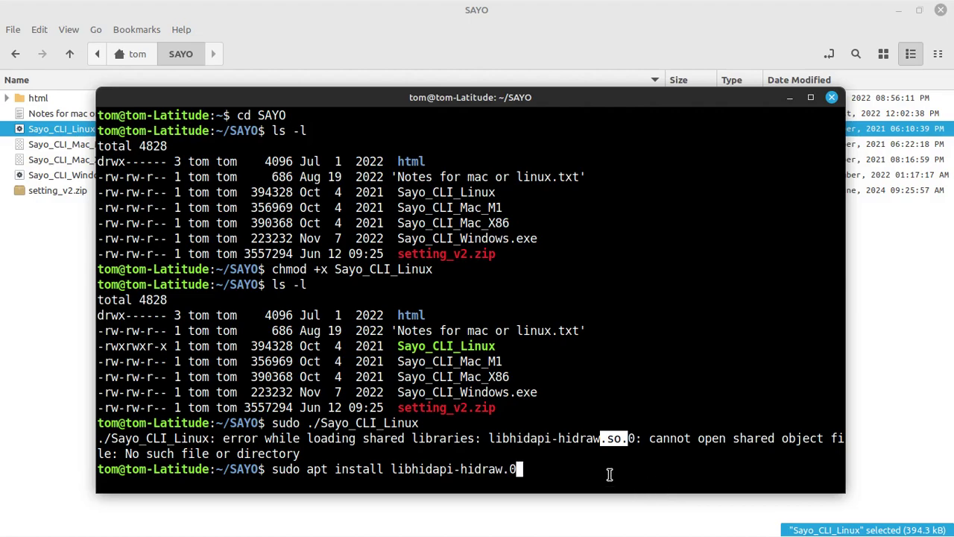
key("BackSpace")
key("Return")
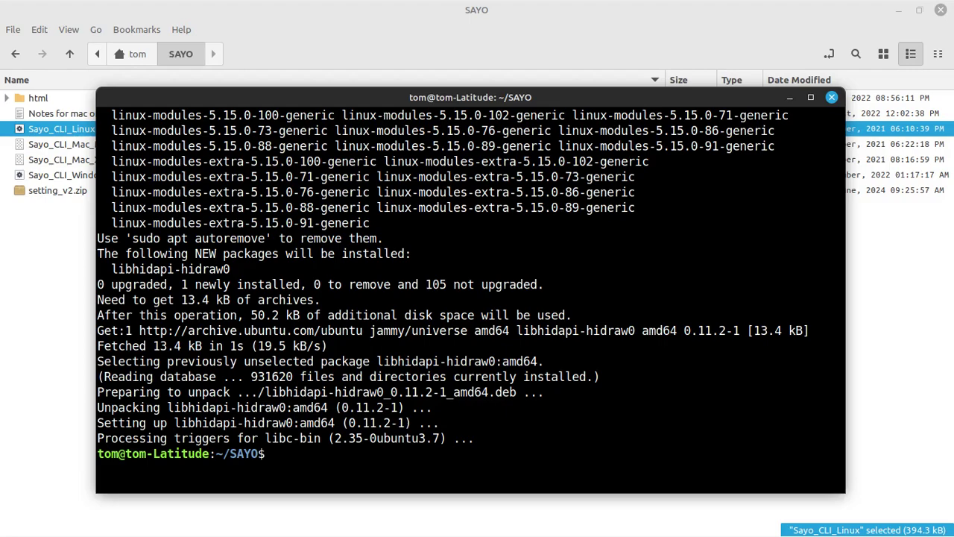
- Rerun sudo ./Sayo_CLI_Linux from history so the settings server starts at 127.0.0.1:7296
key("Up")
key("Up")
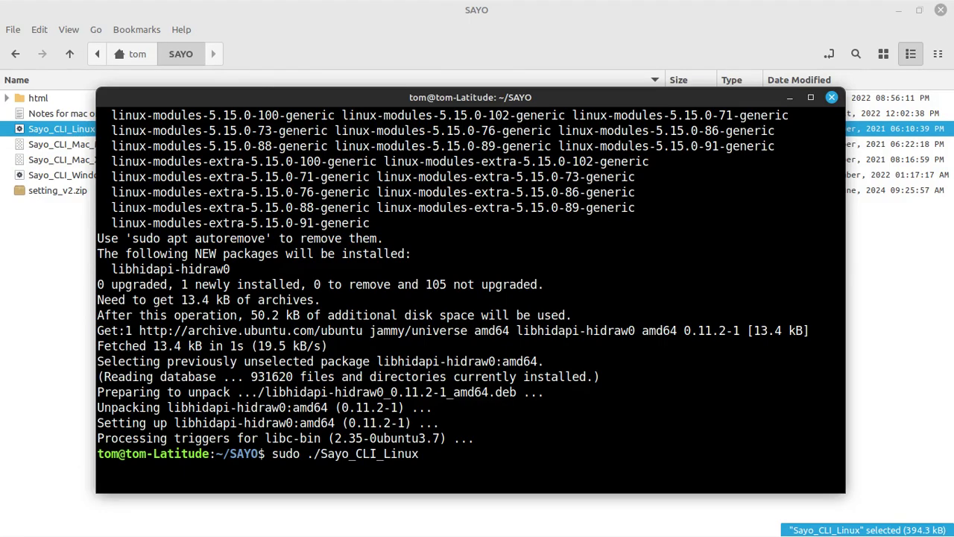
key("Return")
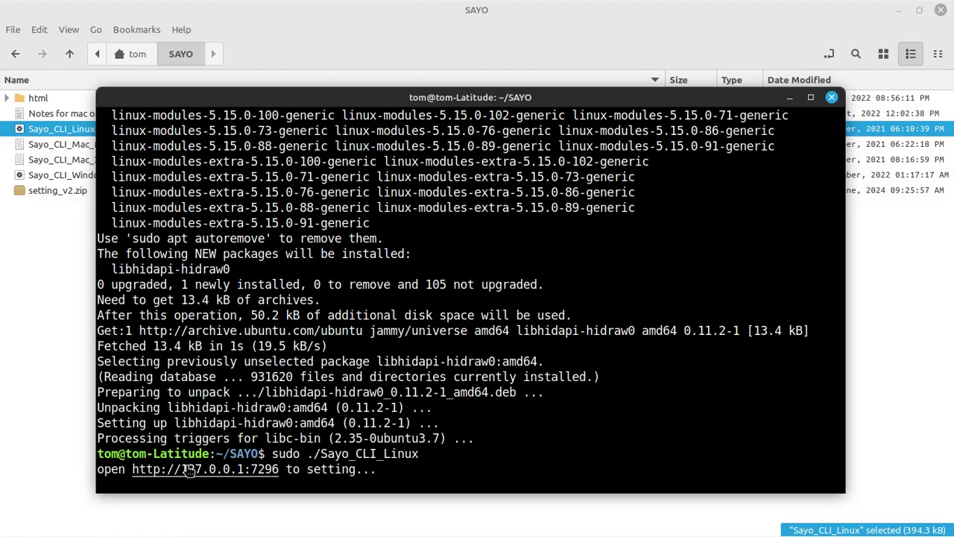
right_click(189, 470)
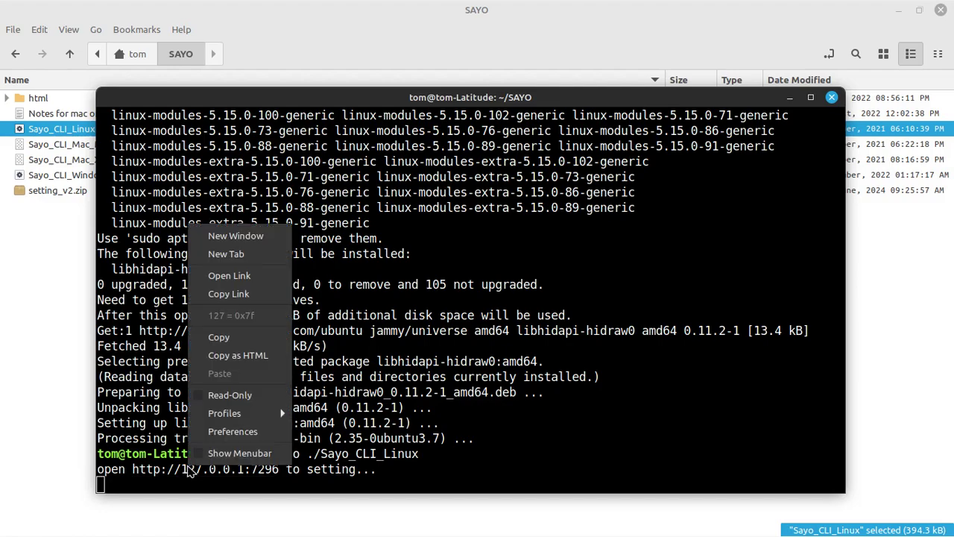
left_click(219, 338)
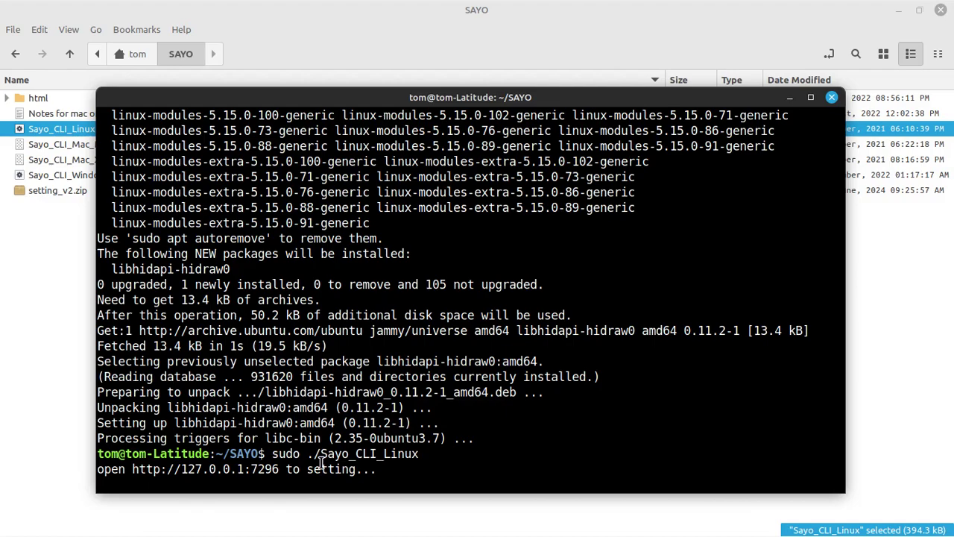
mouse_move(250, 532)
left_click(98, 520)
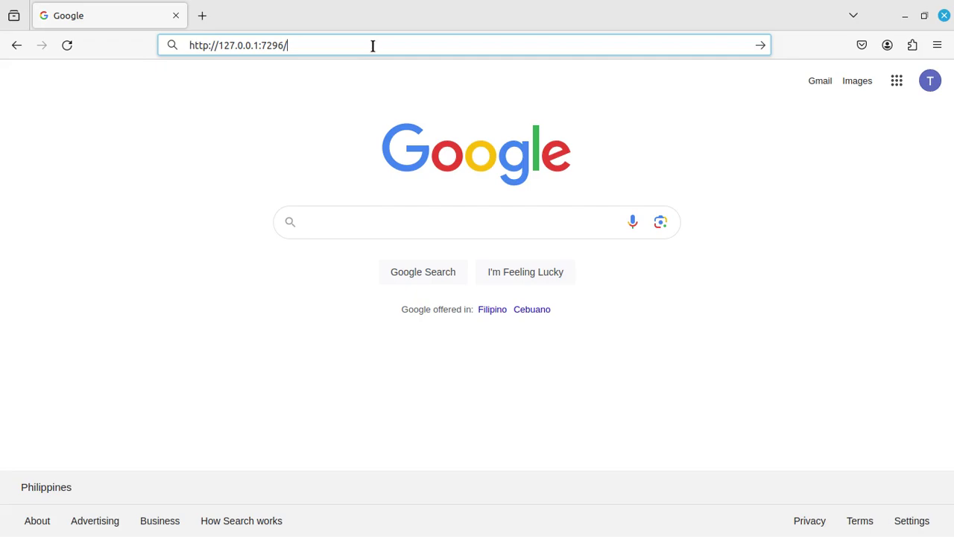
key("Return")
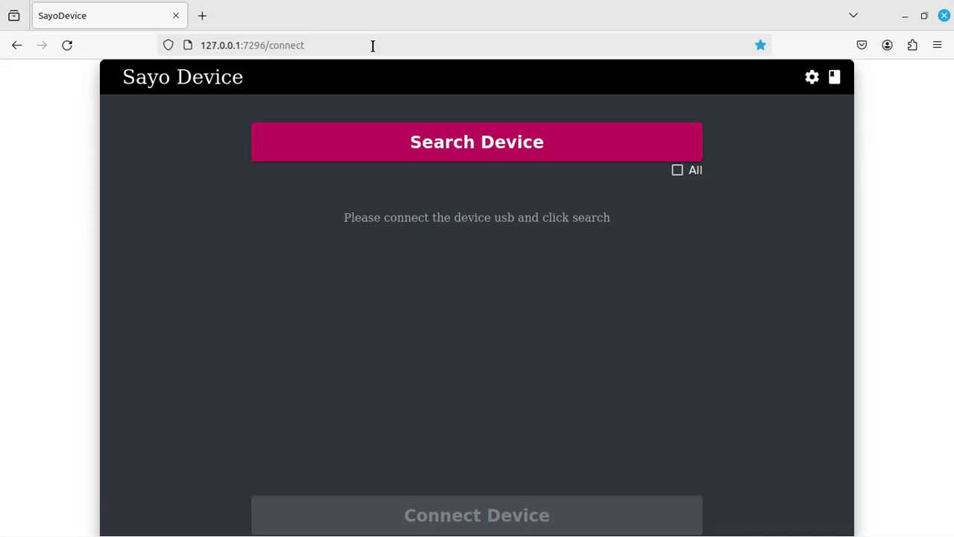
- Search for devices, select the SayoDevice 3x3F and connect to it
left_click(430, 144)
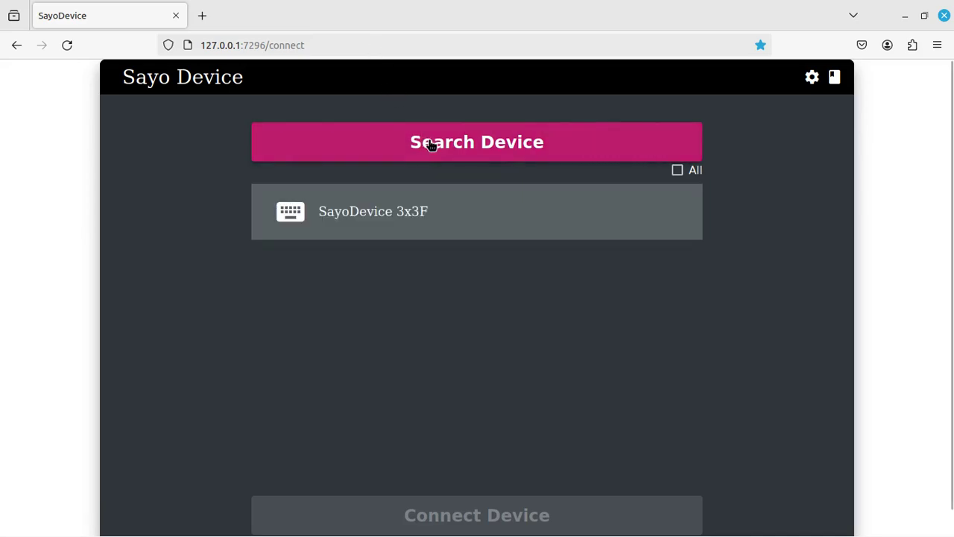
left_click(423, 212)
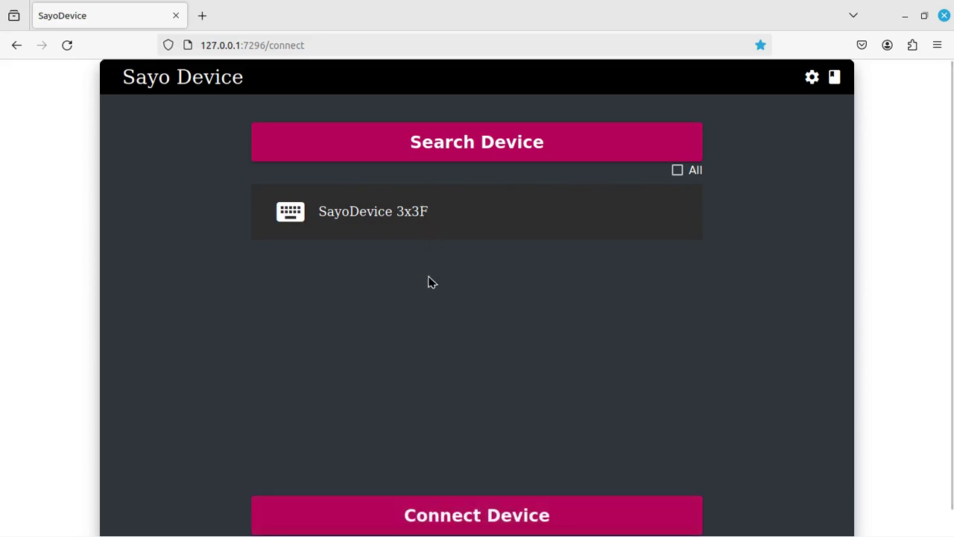
left_click(456, 514)
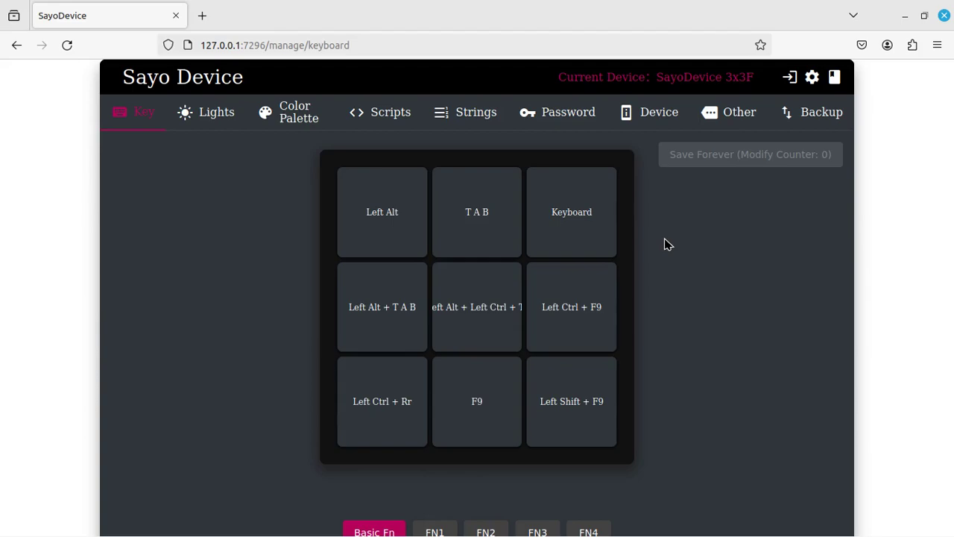
- Switch the top-right Keyboard key's Key Mode to Default
left_click(571, 215)
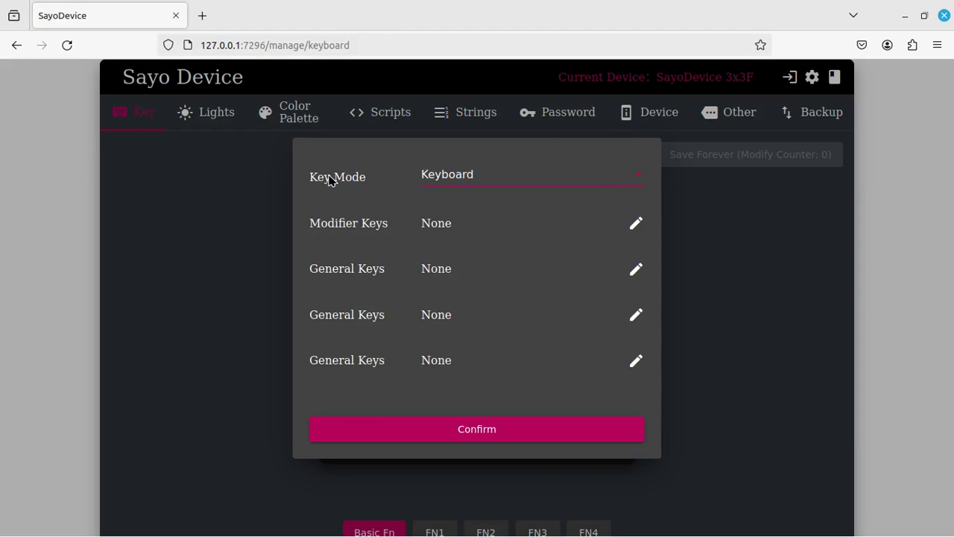
left_click(636, 174)
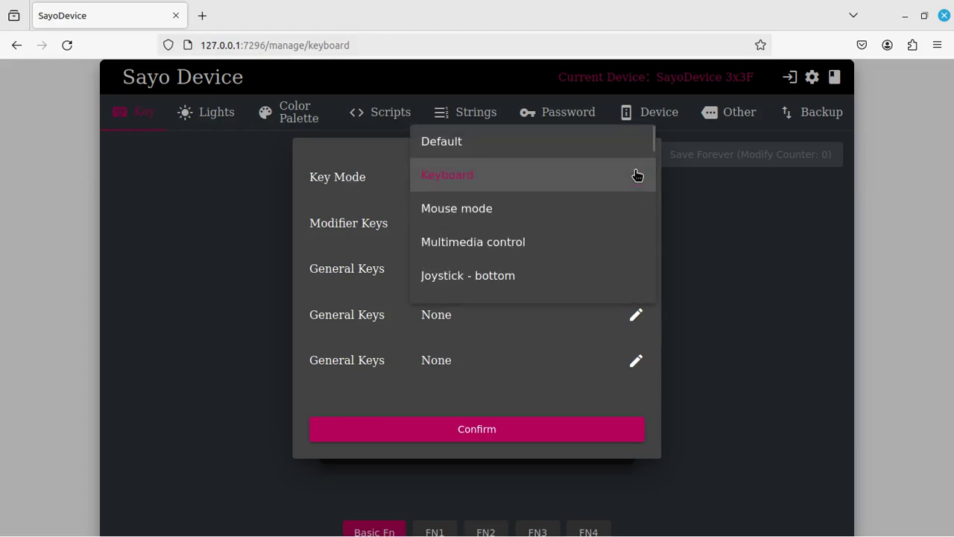
left_click(444, 143)
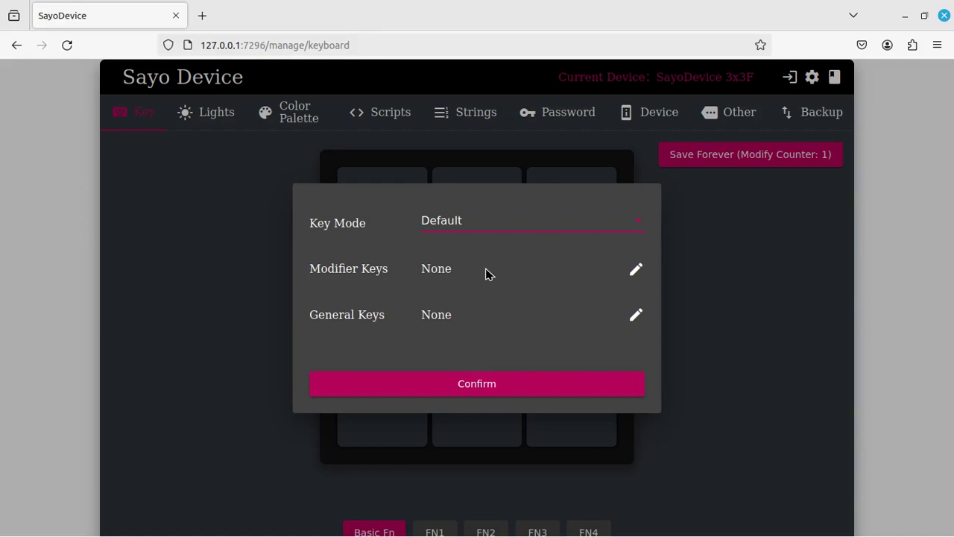
- Give the top-right key modifier Left Ctrl and general key C
left_click(634, 270)
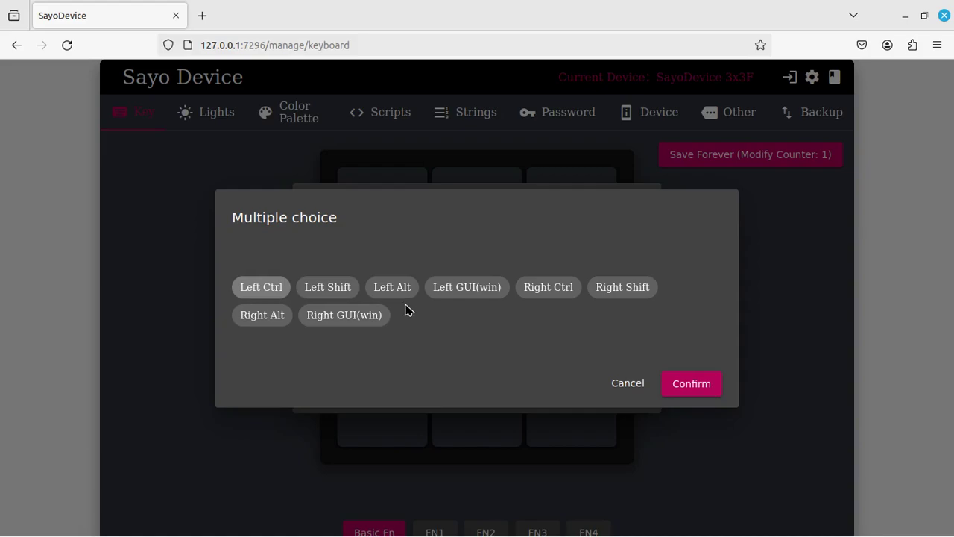
left_click(265, 289)
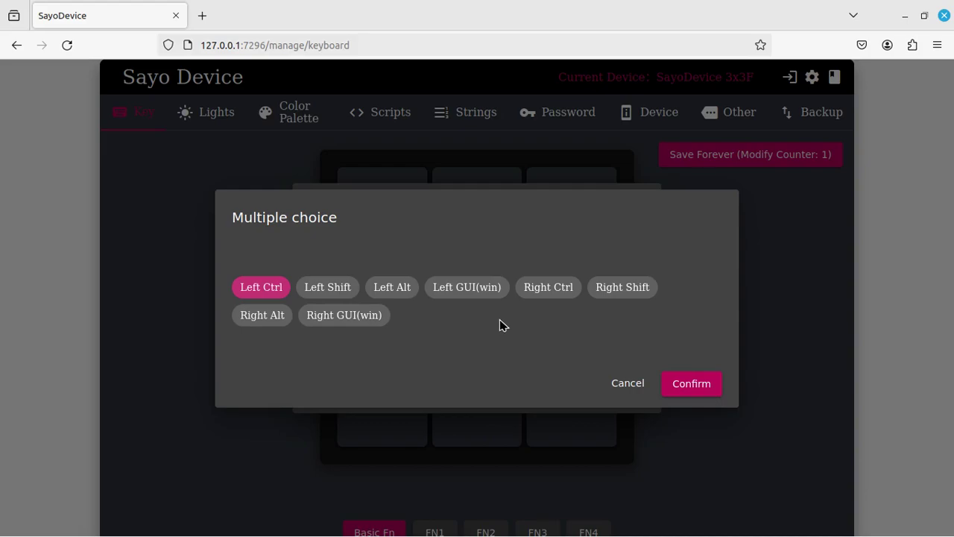
left_click(692, 386)
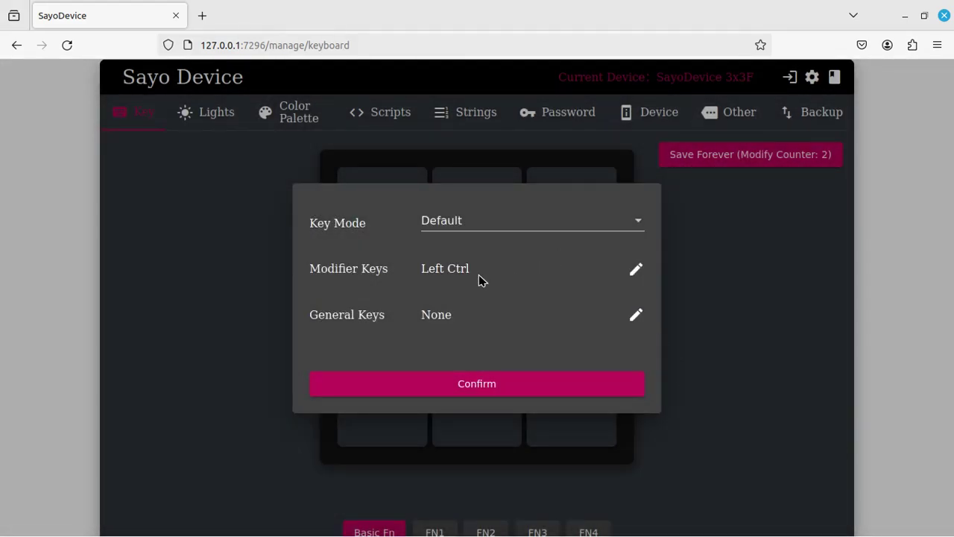
left_click(635, 322)
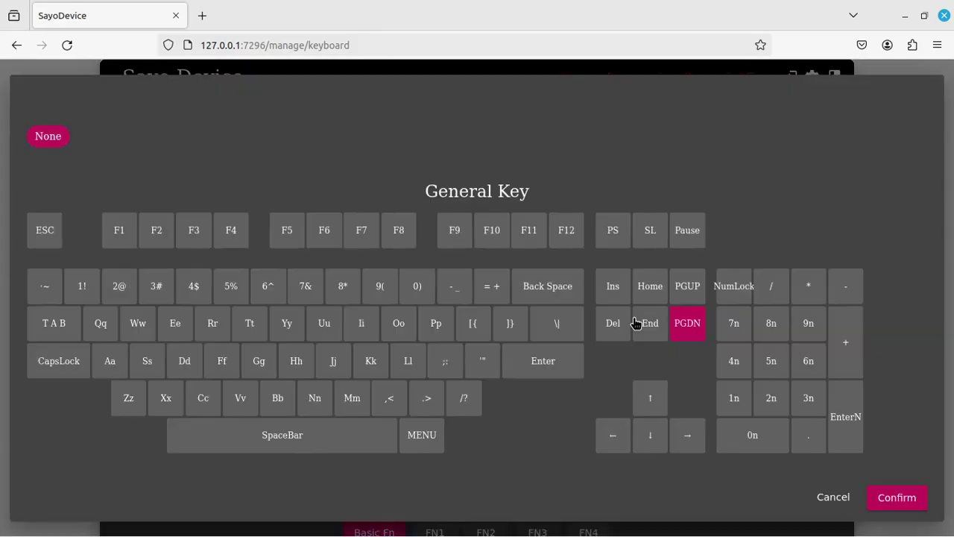
left_click(203, 400)
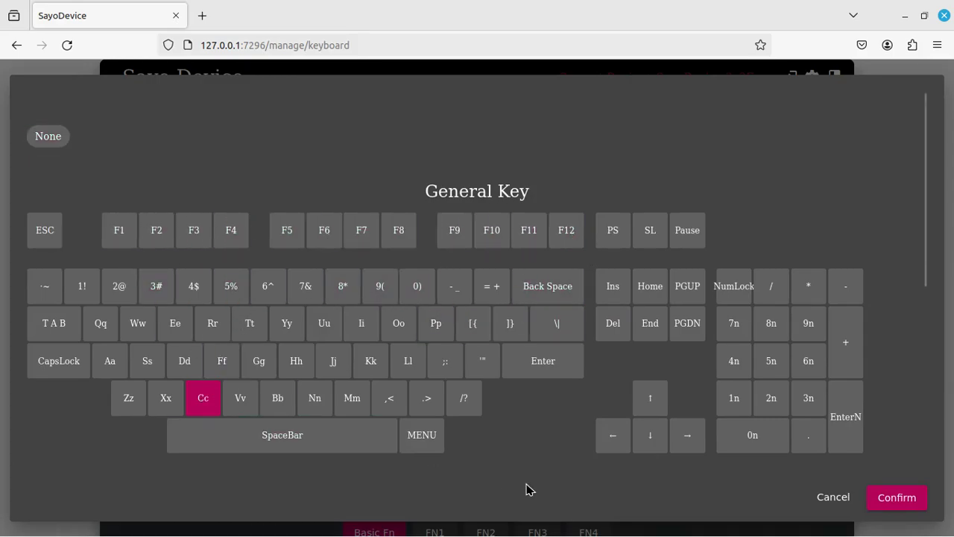
left_click(893, 499)
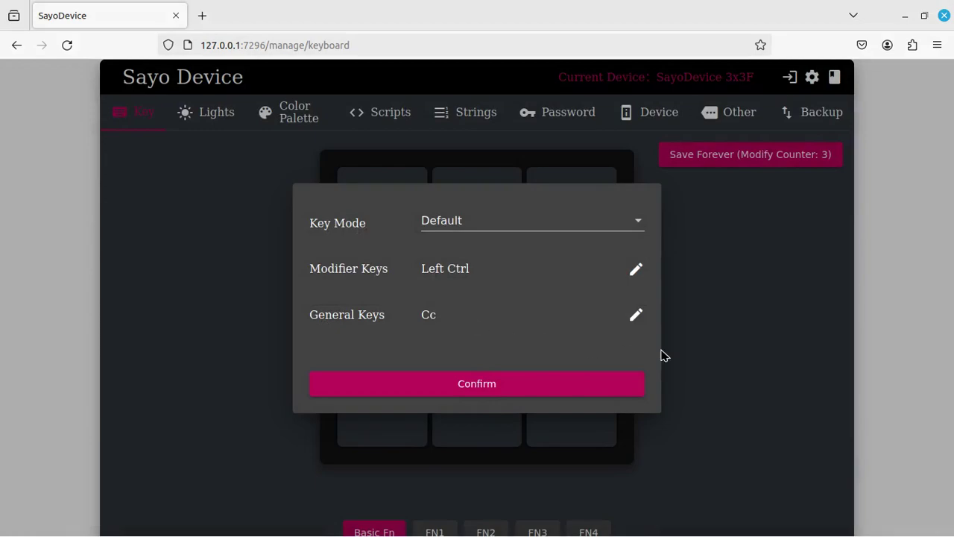
- Apply the Left Ctrl + C mapping, save it permanently to the device, and close Firefox
left_click(568, 385)
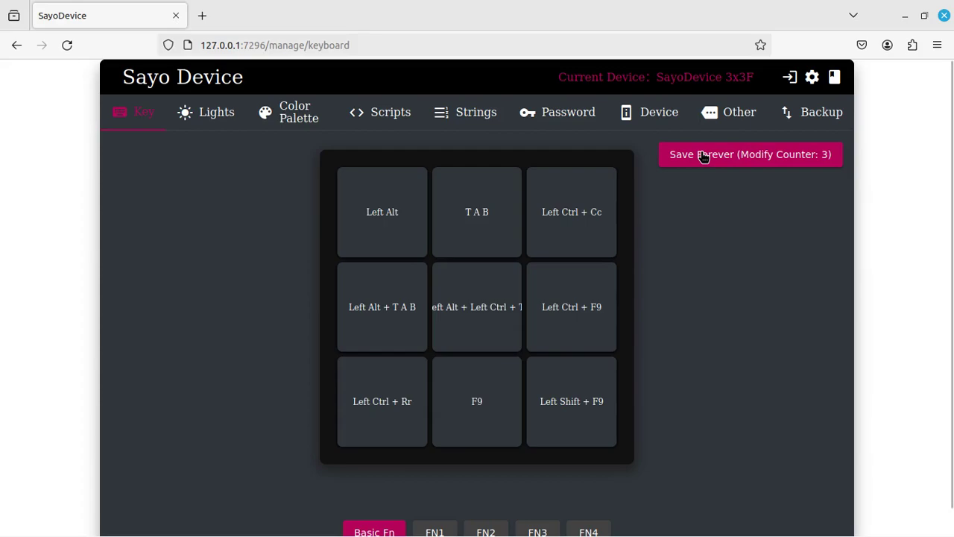
left_click(703, 155)
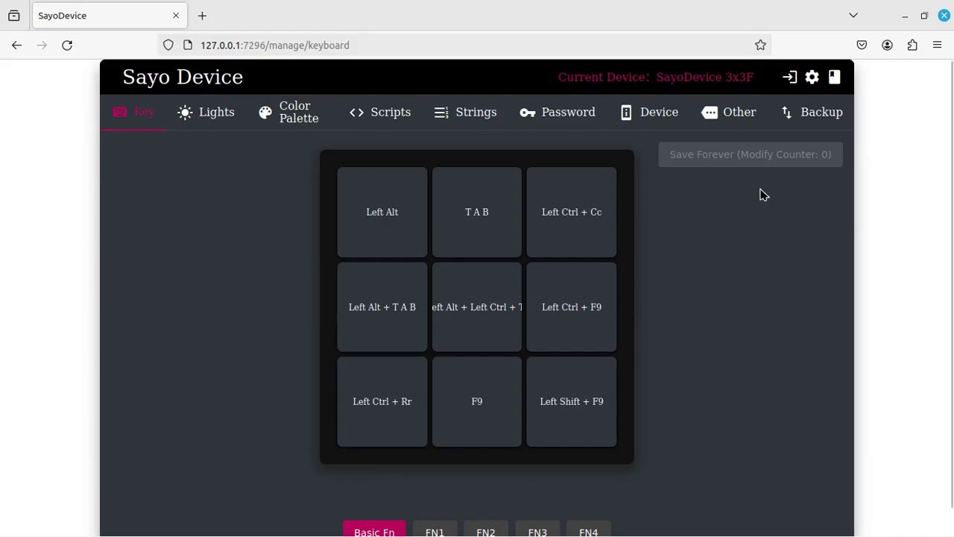
left_click(944, 15)
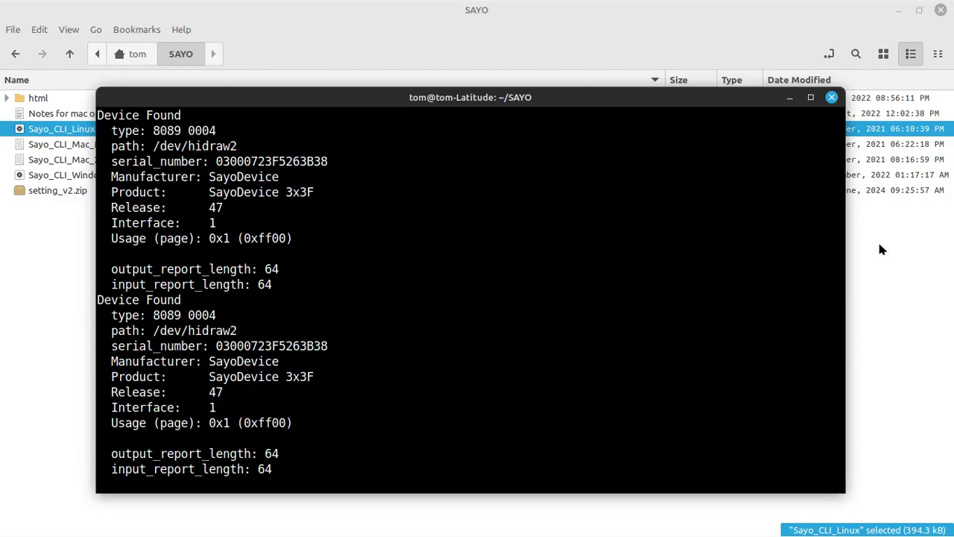
- Interrupt the Sayo CLI with Ctrl+C to return to the ~/SAYO prompt
key("ctrl+c")
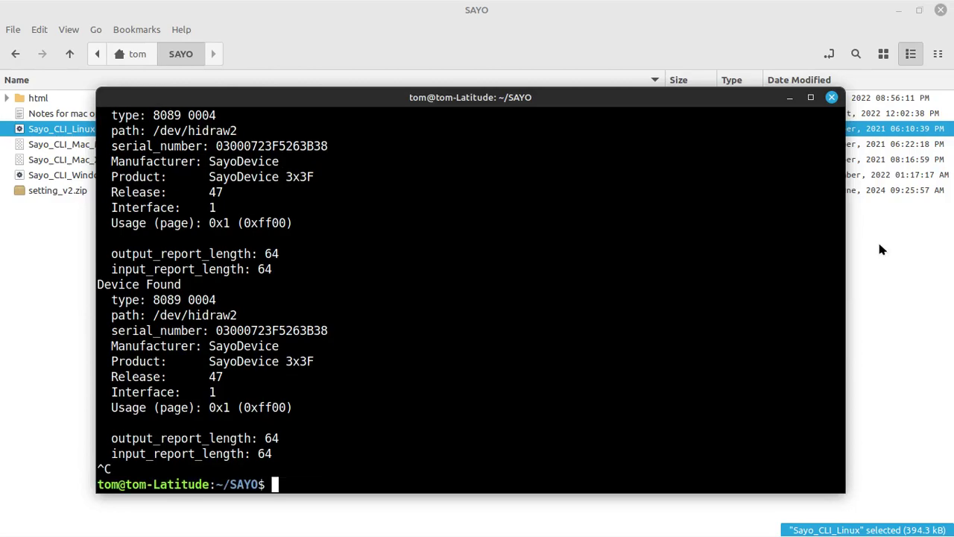